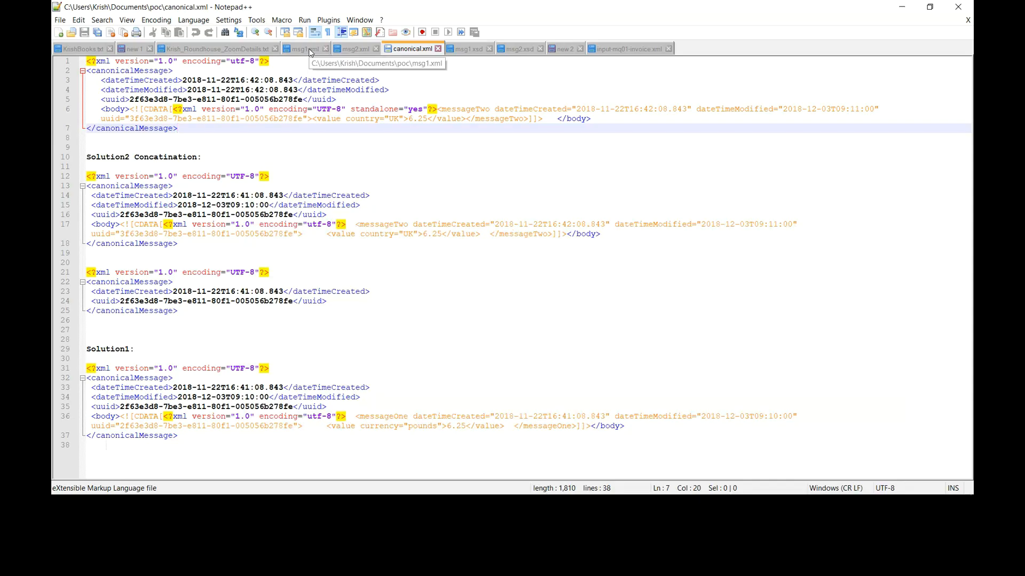
# Compare the attributes of the value element in msg1.xml and msg2.xml.
pyautogui.click(310, 46)
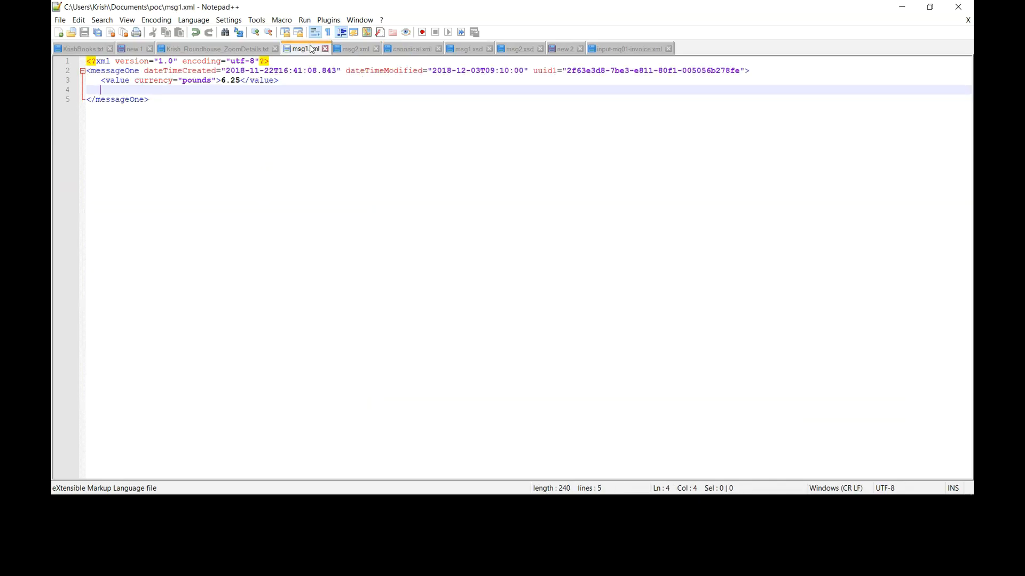
pyautogui.hotkey('ctrl', 'a')
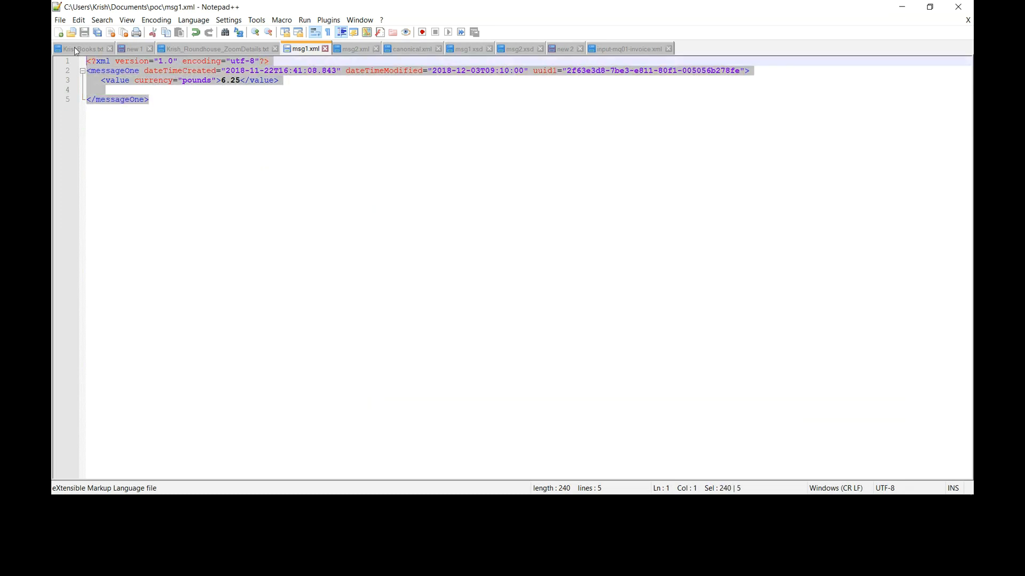
pyautogui.click(358, 49)
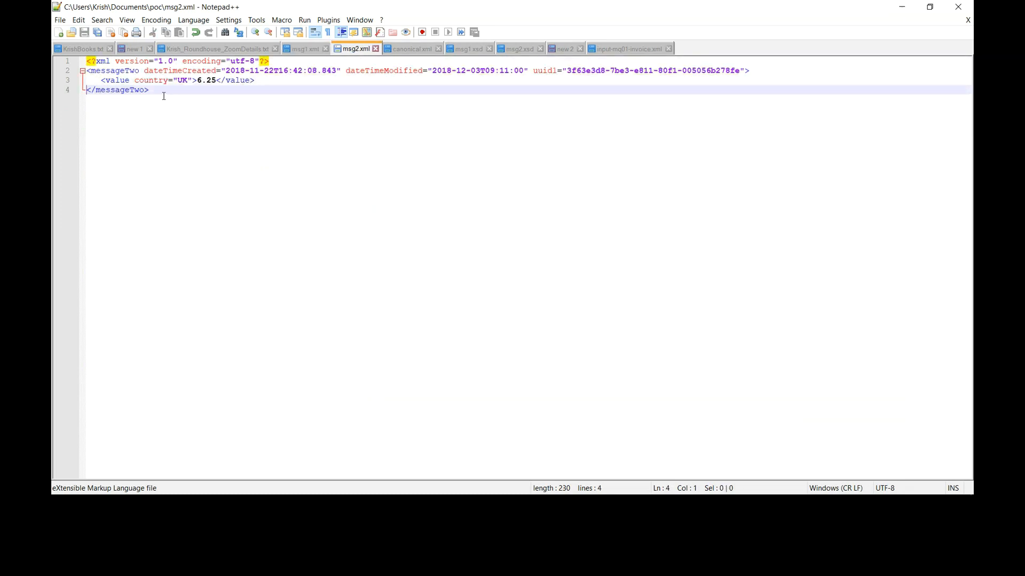
pyautogui.doubleClick(154, 80)
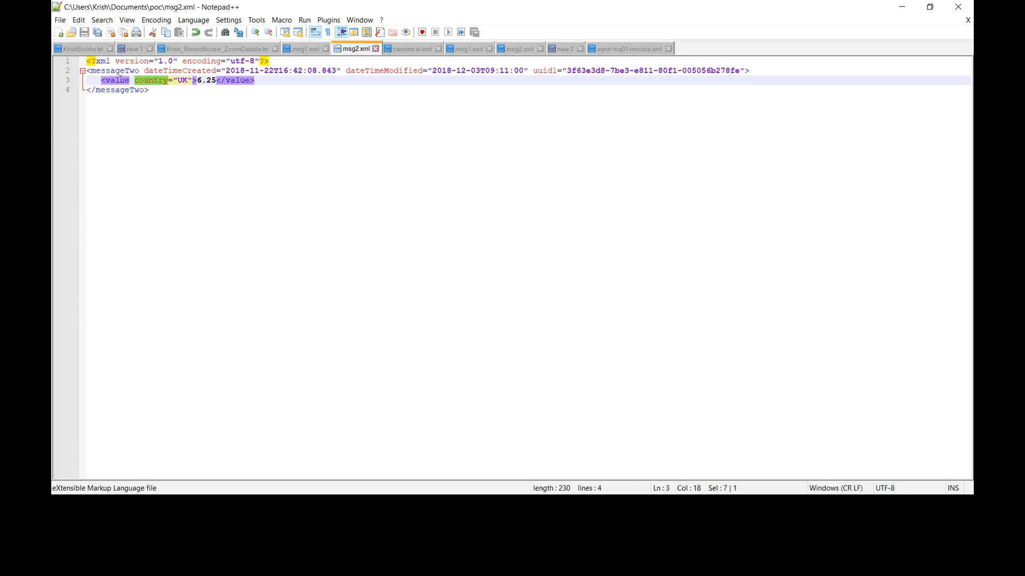
pyautogui.click(303, 48)
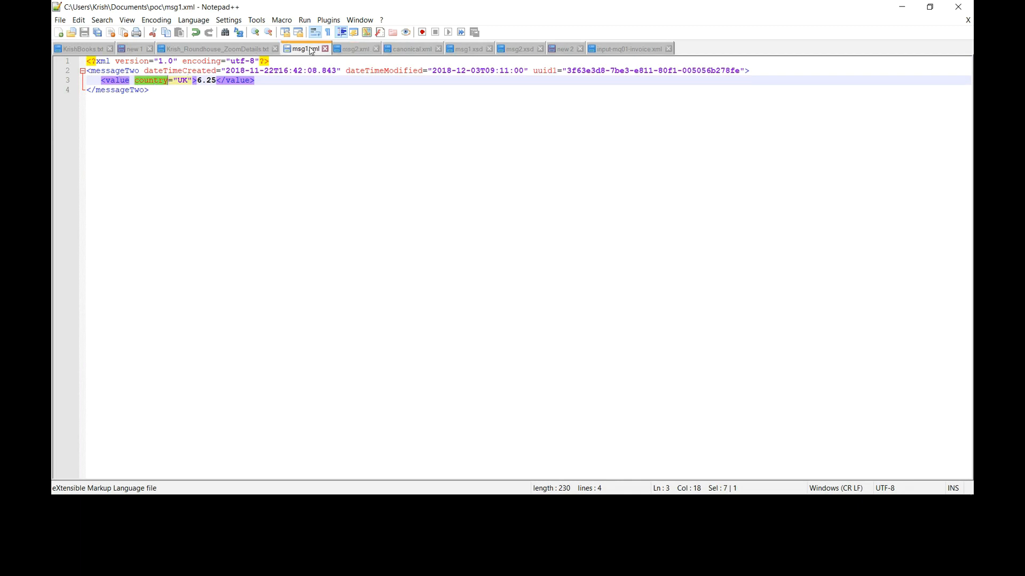
pyautogui.doubleClick(160, 81)
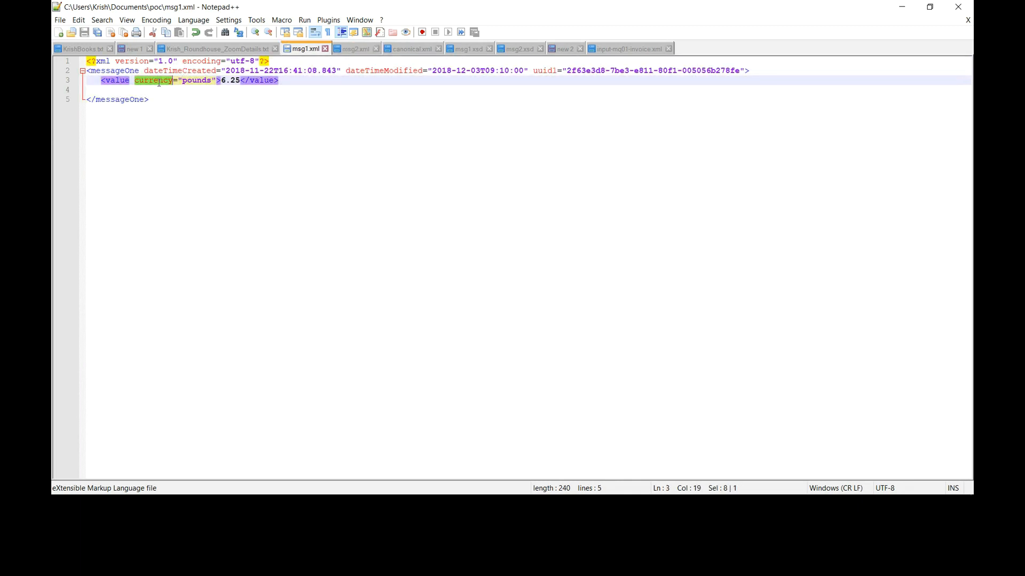
# Examine the first canonicalMessage in canonical.xml, including its root element, date and uuid fields, and CDATA body.
pyautogui.click(406, 50)
pyautogui.moveTo(181, 128); pyautogui.dragTo(85, 60)
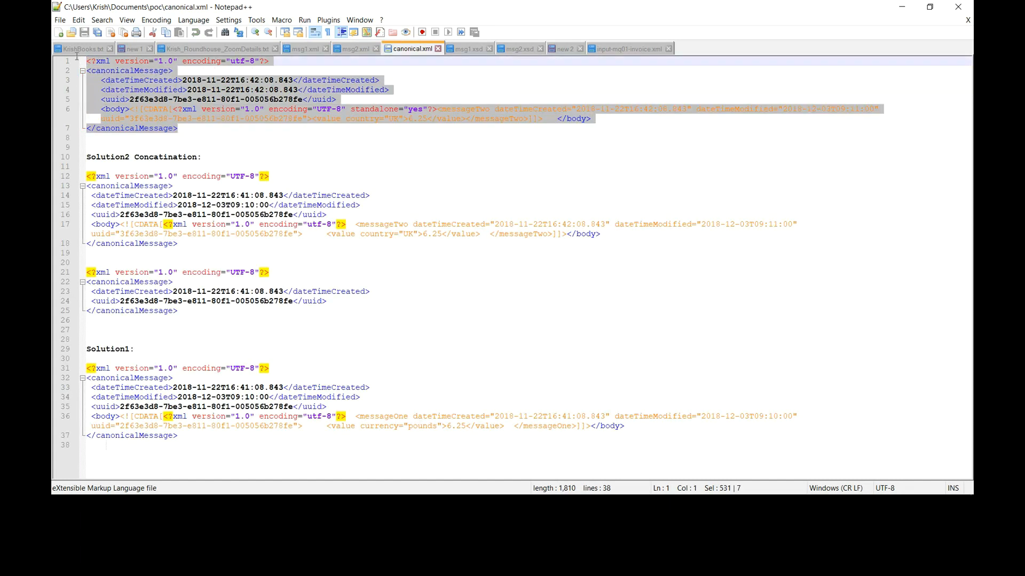
pyautogui.click(118, 80)
pyautogui.doubleClick(104, 71)
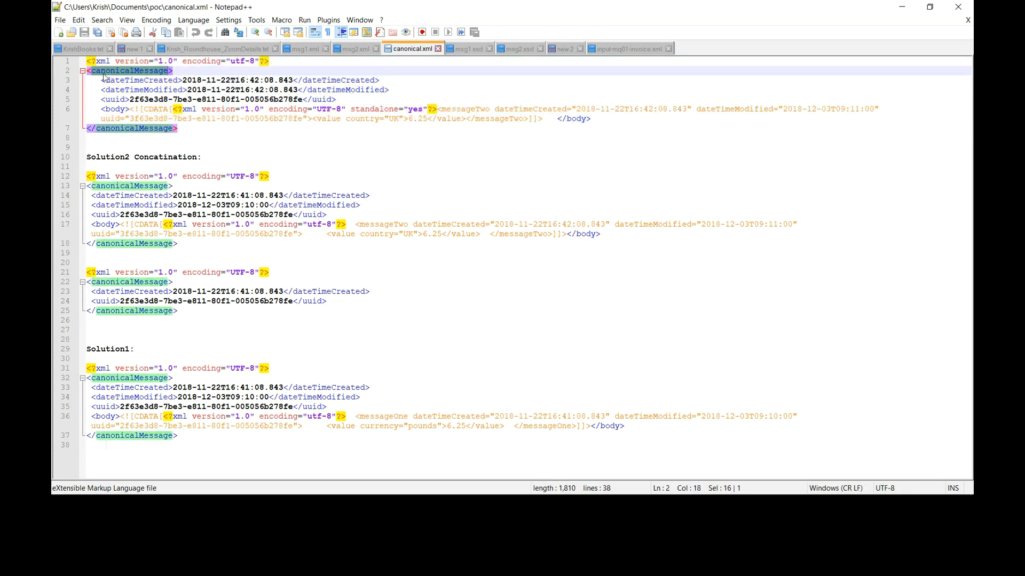
pyautogui.moveTo(101, 80); pyautogui.dragTo(336, 101)
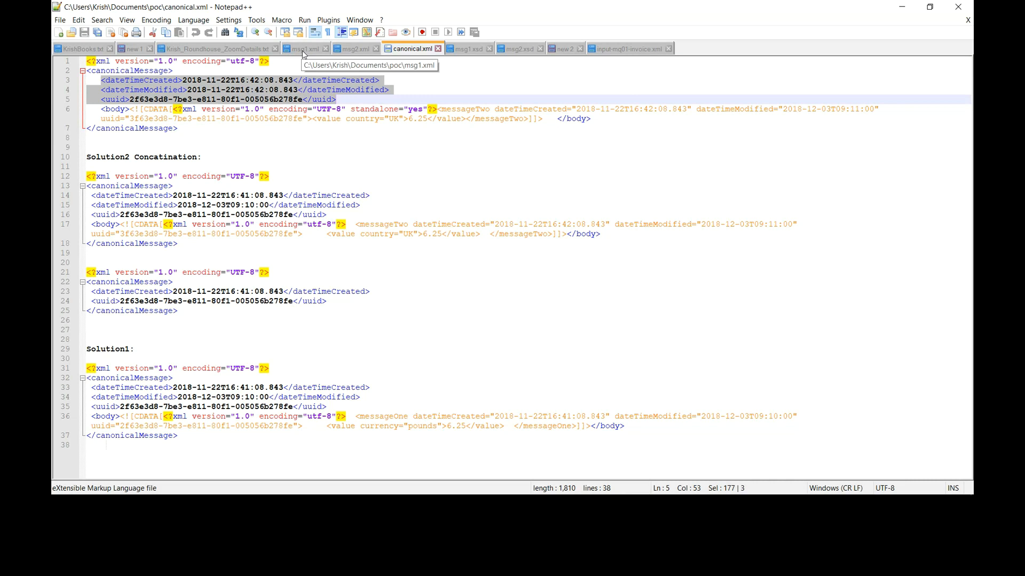
pyautogui.doubleClick(113, 109)
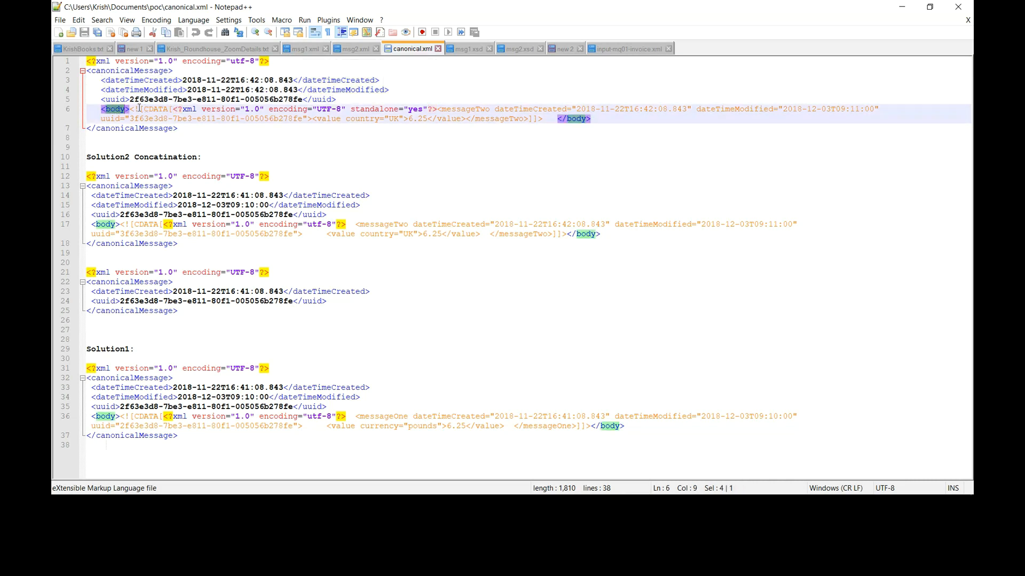
pyautogui.moveTo(132, 108); pyautogui.dragTo(544, 125)
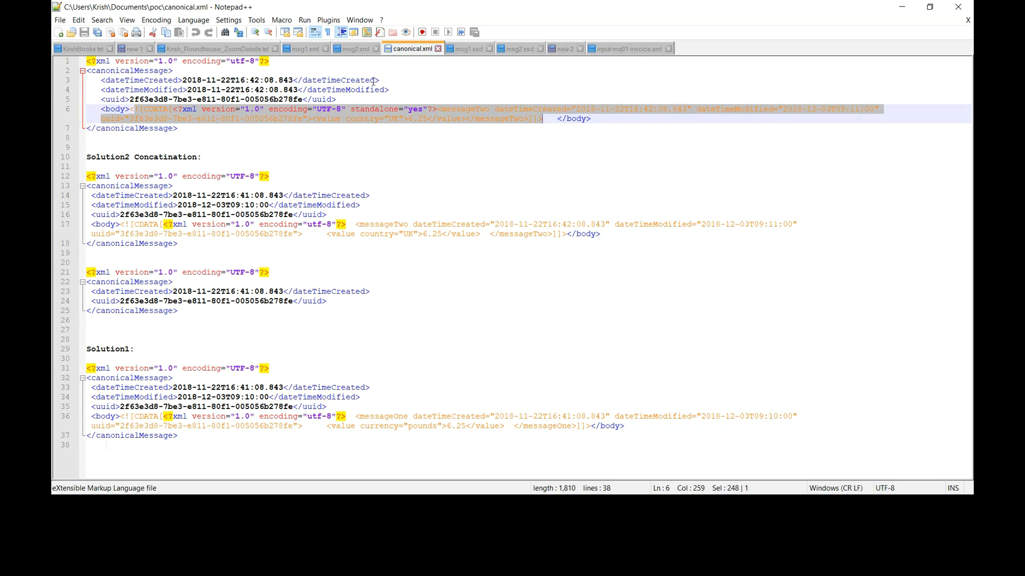
# Switch to the IBM App Connect Enterprise Toolkit and select Collector_Two_Sources.msgflow among the flows of the Collector_From_Two_Sources application.
pyautogui.hotkey('alt', 'Tab')
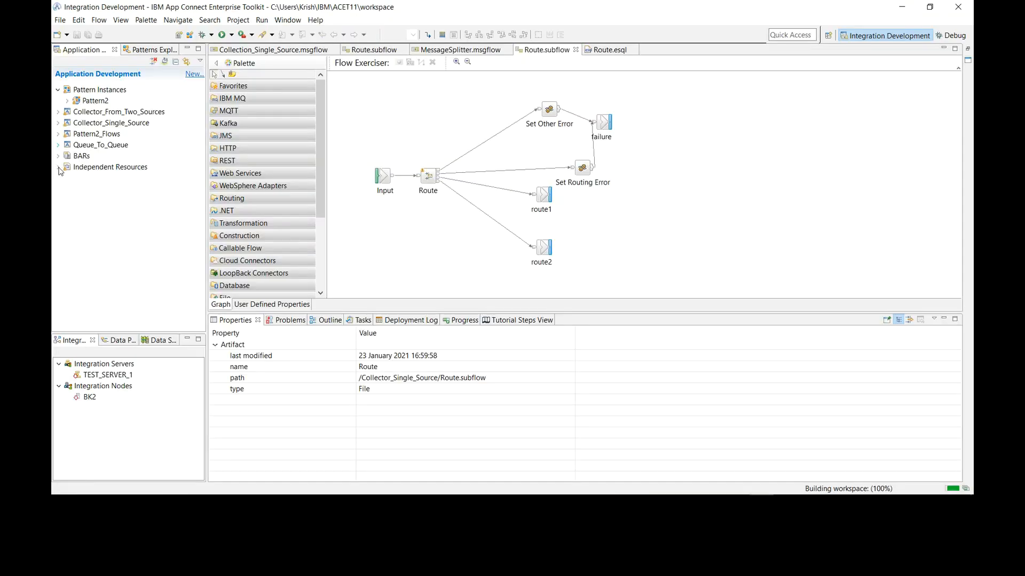
pyautogui.click(58, 123)
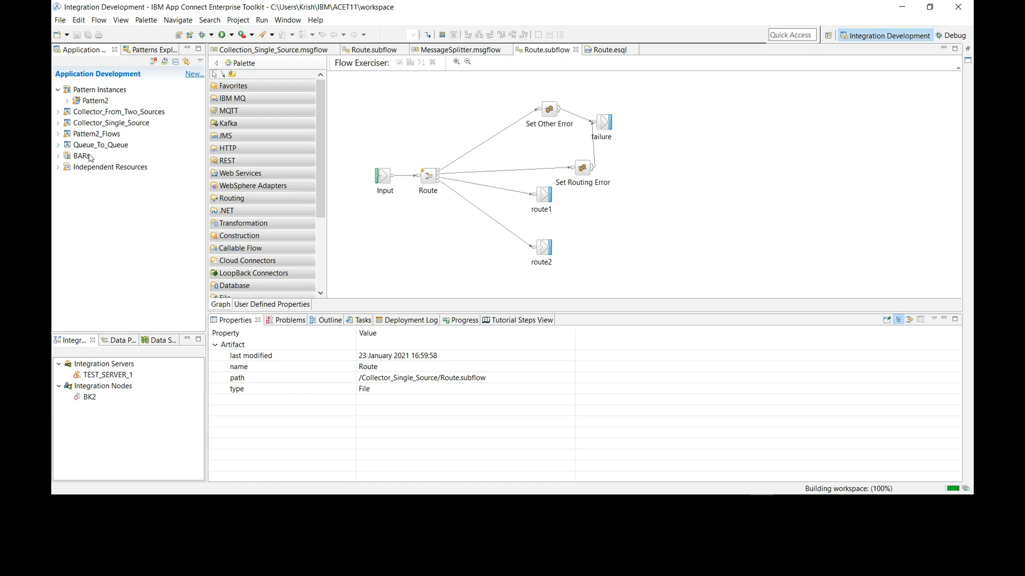
pyautogui.doubleClick(105, 199)
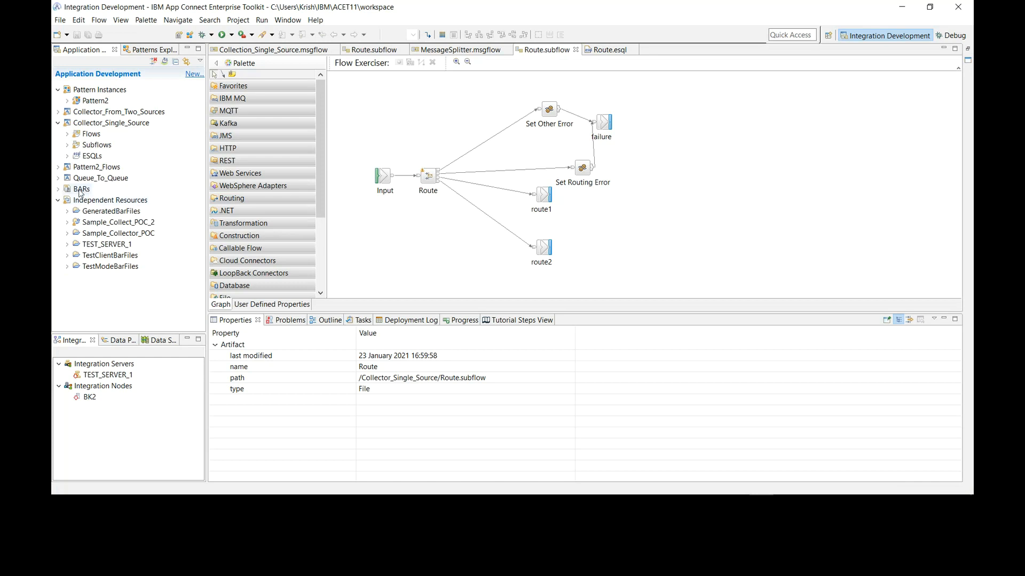
pyautogui.click(59, 123)
pyautogui.click(58, 112)
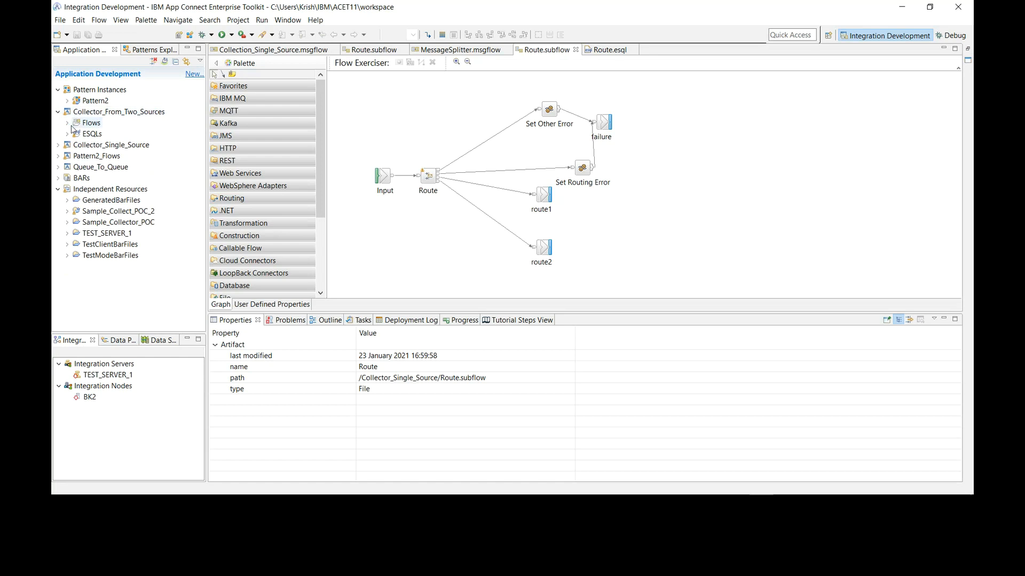
pyautogui.click(68, 124)
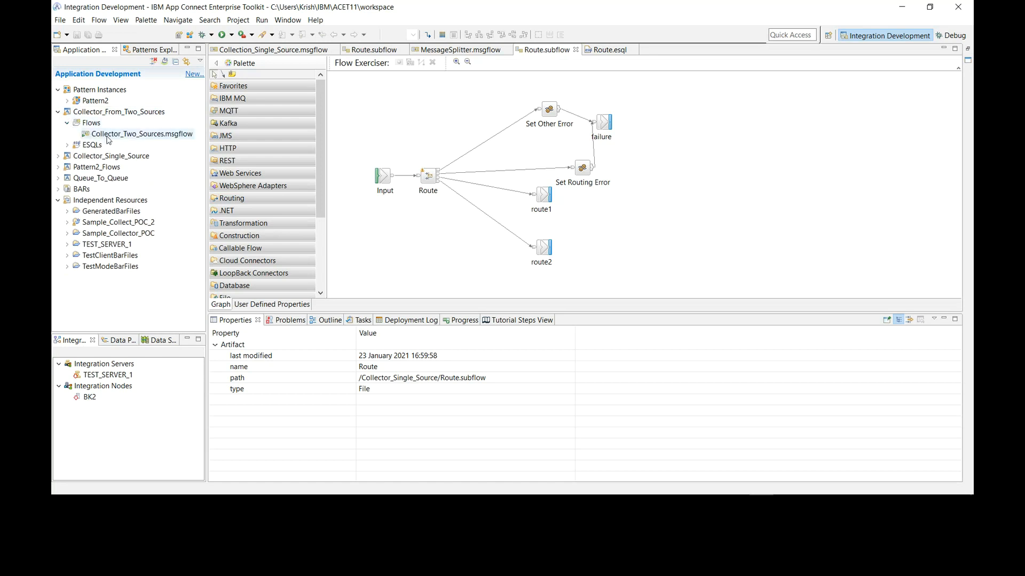
pyautogui.click(133, 134)
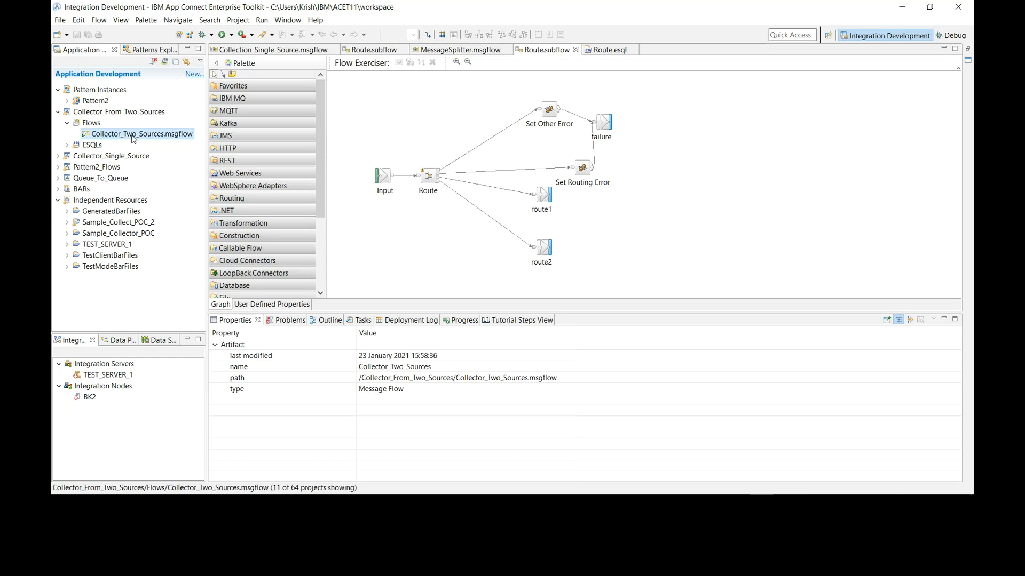
# Return to canonical.xml in Notepad++ and review the first message's header fields and the content of its body element.
pyautogui.hotkey('alt', 'Tab')
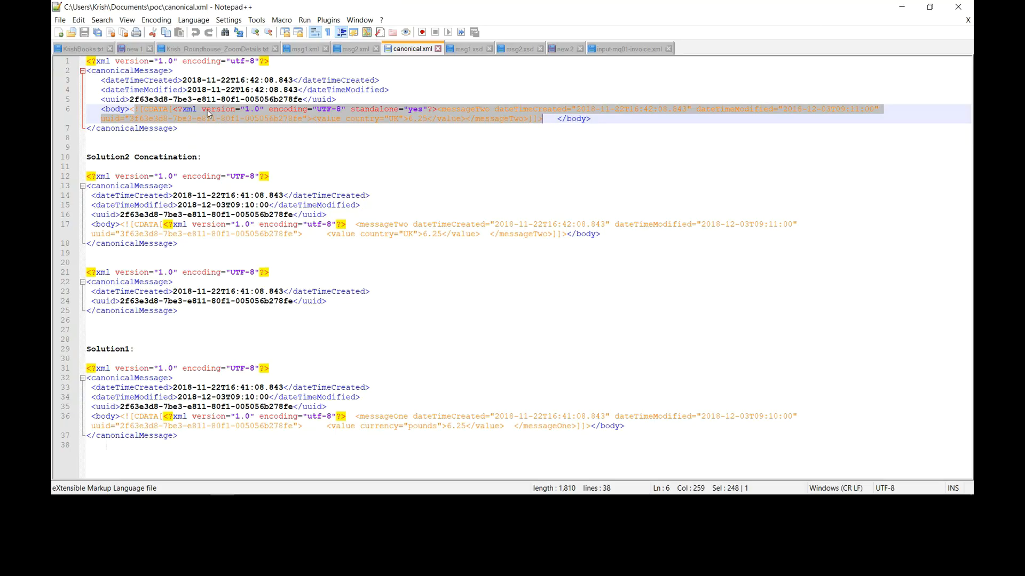
pyautogui.click(208, 110)
pyautogui.moveTo(592, 119); pyautogui.dragTo(300, 90)
pyautogui.click(101, 80)
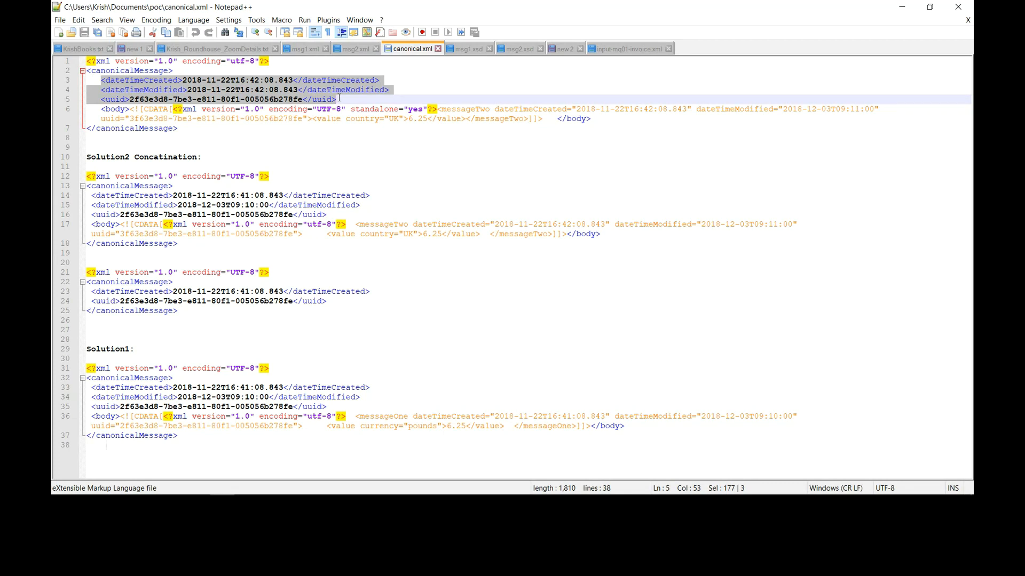
pyautogui.moveTo(557, 118); pyautogui.dragTo(129, 110)
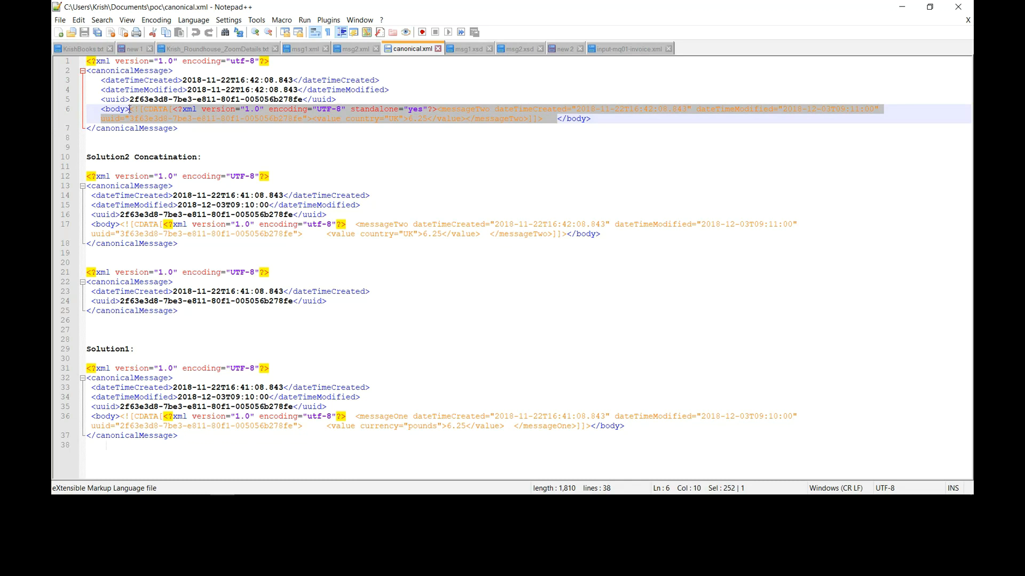
# Switch back to the App Connect Toolkit, open the Collector_Two_Sources message flow and display the Collector node's basic properties.
pyautogui.hotkey('alt', 'Tab')
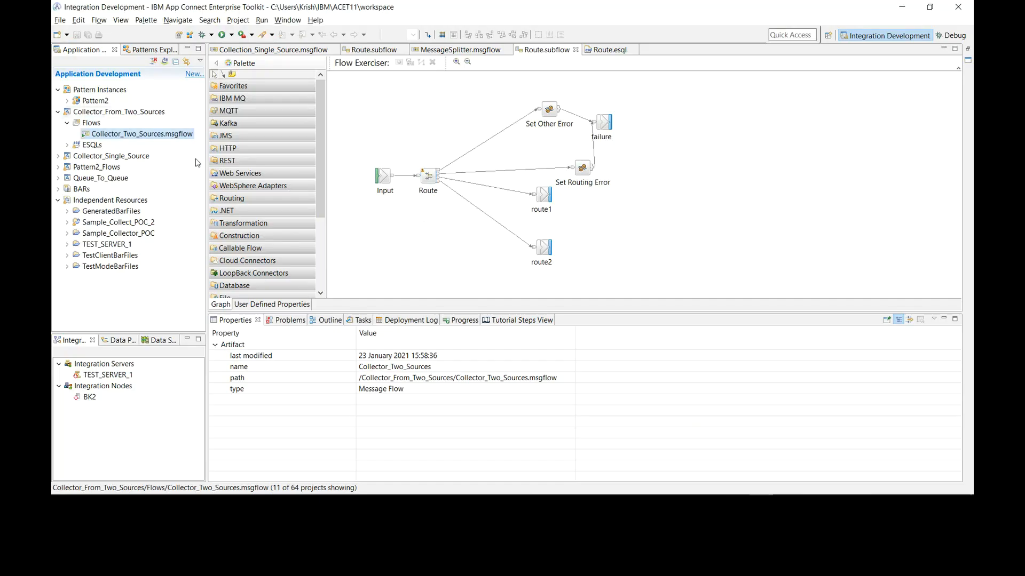
pyautogui.doubleClick(134, 136)
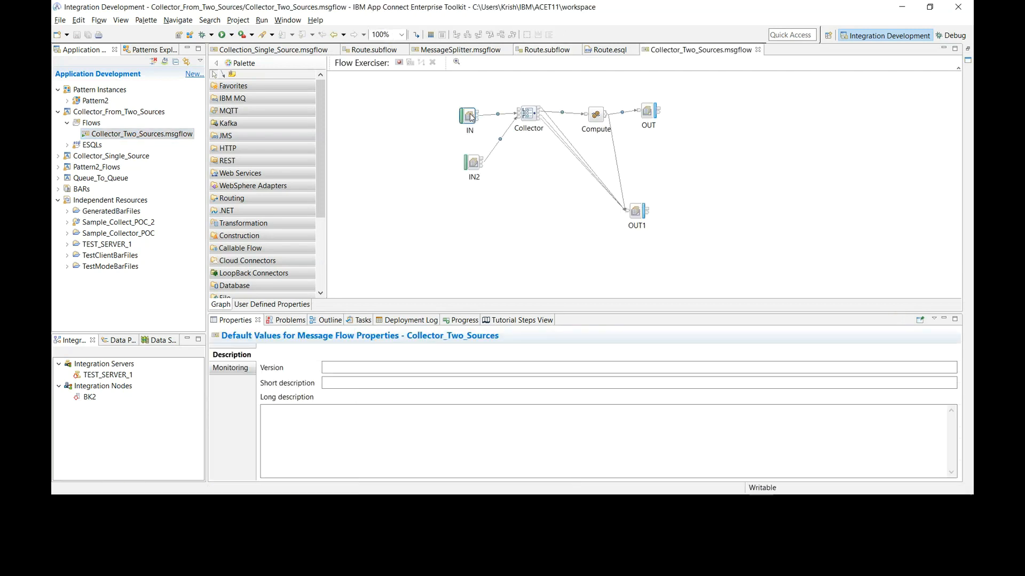
pyautogui.click(475, 168)
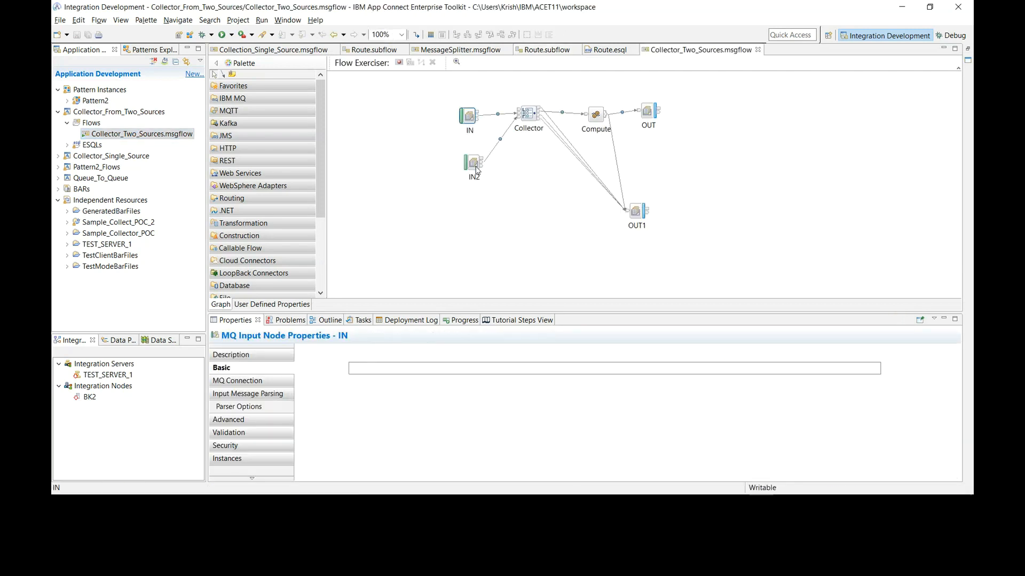
pyautogui.click(528, 113)
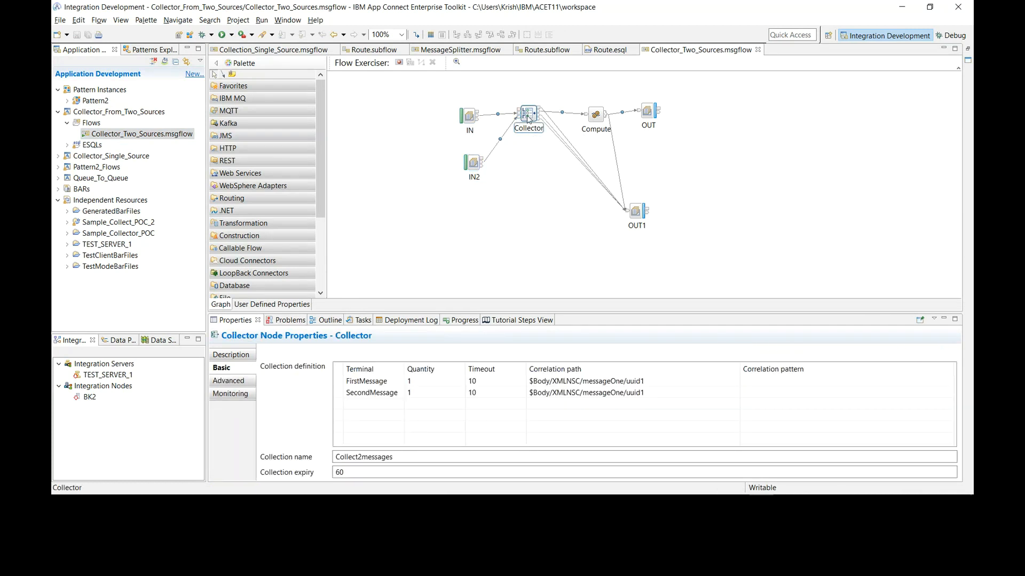
# Set the correlation path of both the FirstMessage and SecondMessage terminals to $Body/XMLNSC/messageOne/uuid in the Collector node's collection definition.
pyautogui.click(651, 382)
pyautogui.click(652, 394)
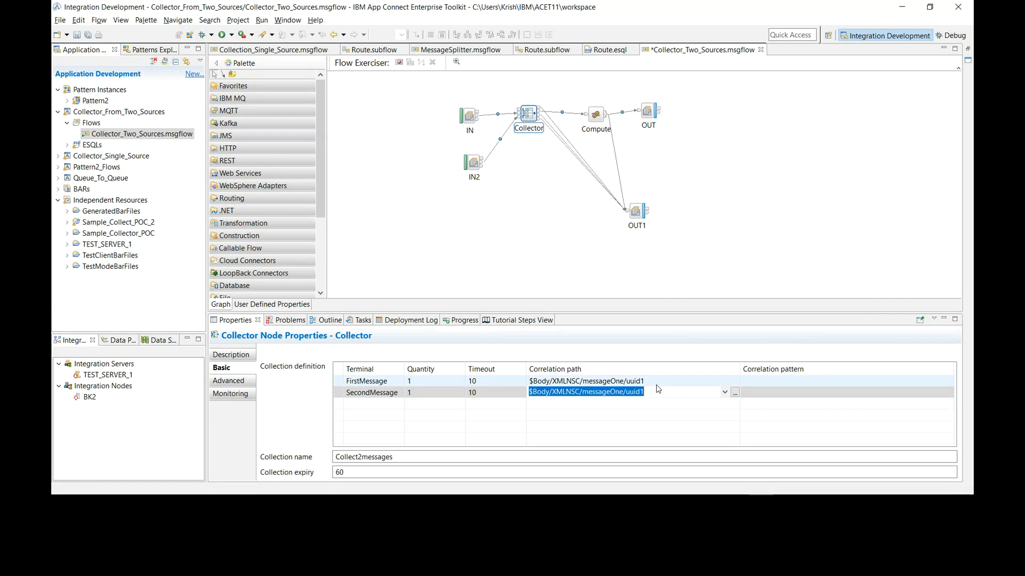
pyautogui.click(658, 389)
pyautogui.press('BackSpace')
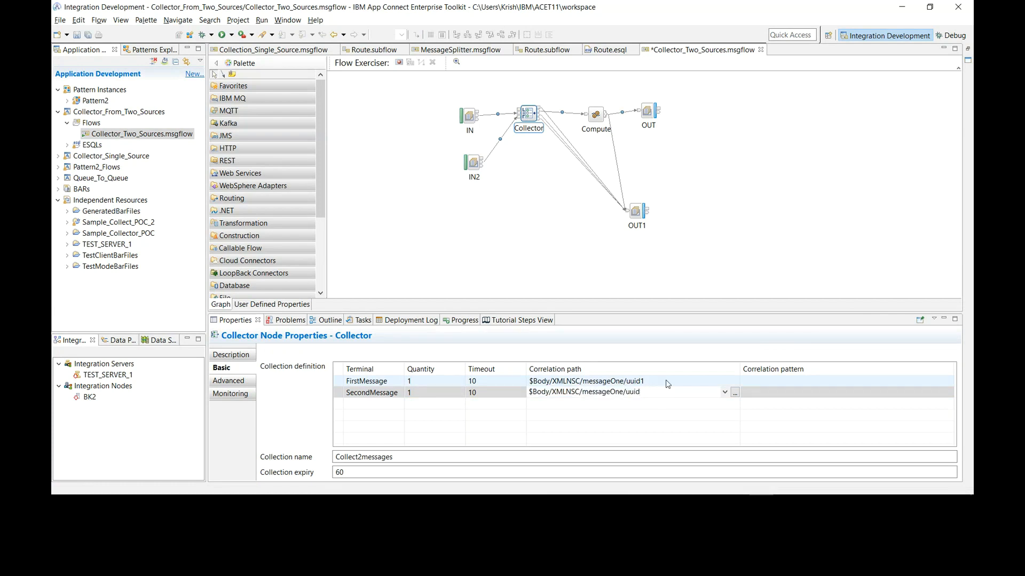
pyautogui.click(666, 380)
pyautogui.click(667, 380)
pyautogui.press('BackSpace')
# Switch to Notepad++, rename the uuid1 attribute of messageOne in msg1.xml to uuid, and save the file.
pyautogui.hotkey('alt', 'Tab')
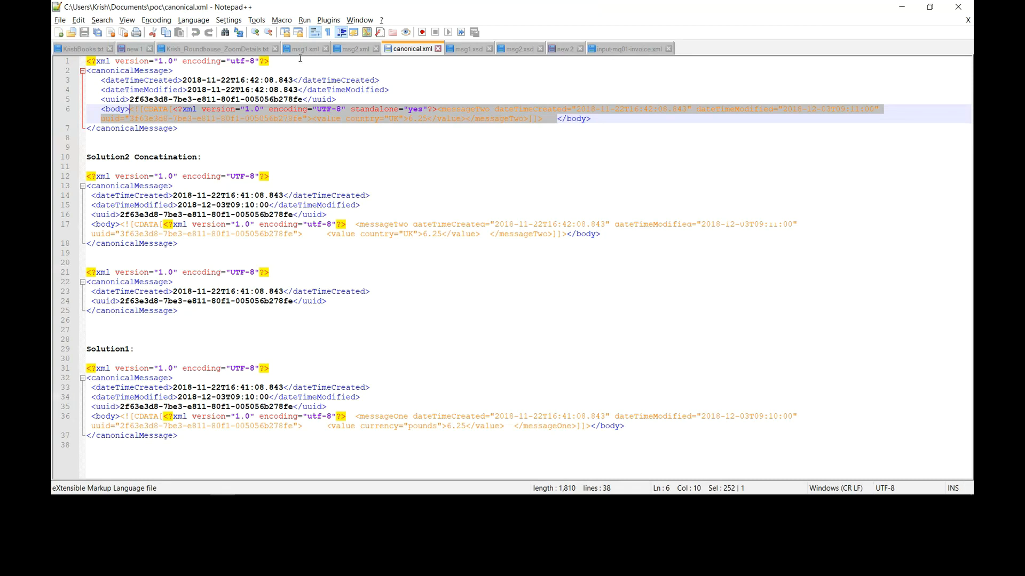
pyautogui.click(305, 49)
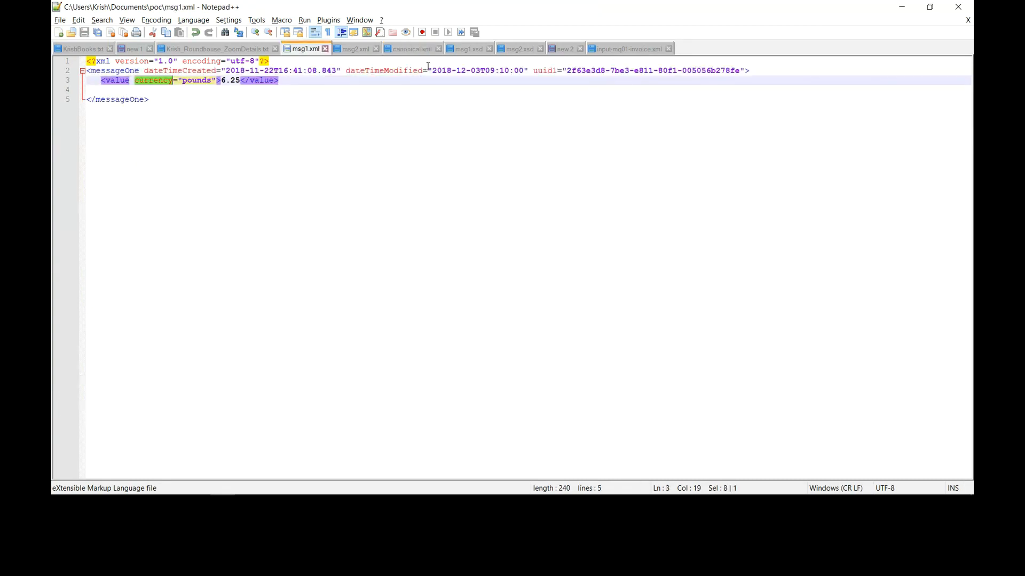
pyautogui.doubleClick(552, 74)
pyautogui.click(556, 72)
pyautogui.press('BackSpace')
pyautogui.hotkey('ctrl', 's')
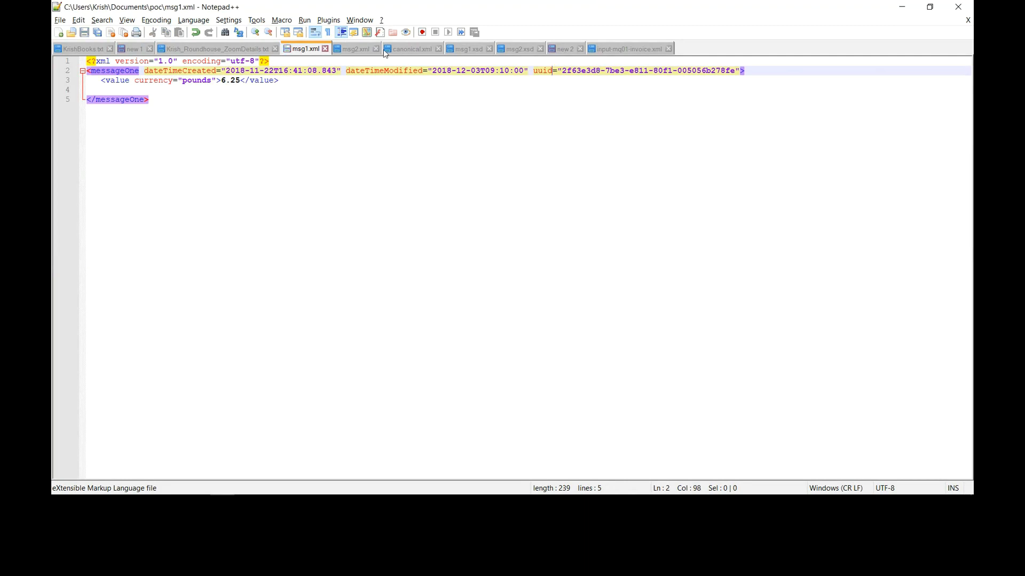
# Rename the uuid1 attribute of messageTwo in msg2.xml to uuid and save the file.
pyautogui.click(354, 47)
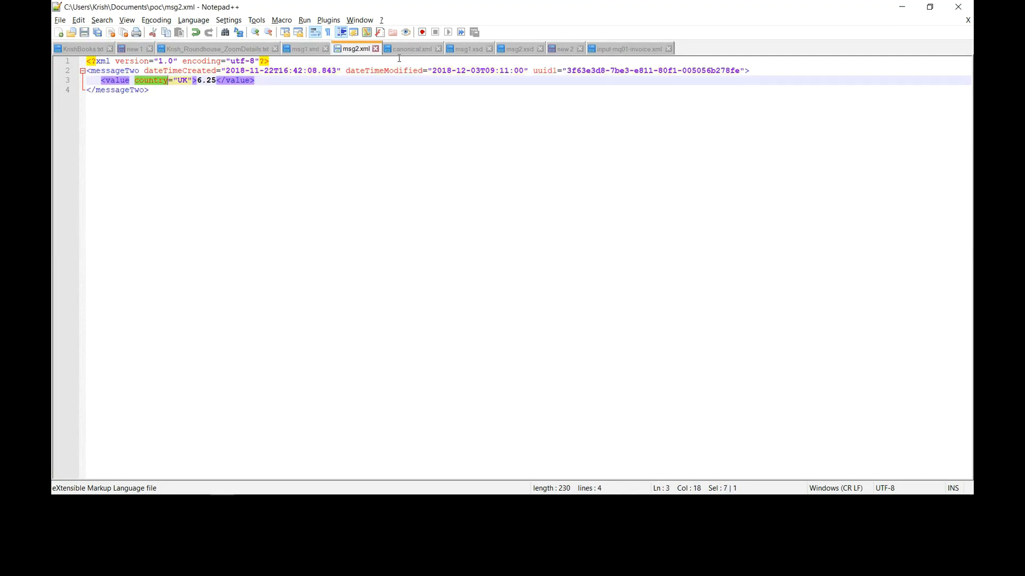
pyautogui.click(557, 73)
pyautogui.press('BackSpace')
pyautogui.hotkey('ctrl', 's')
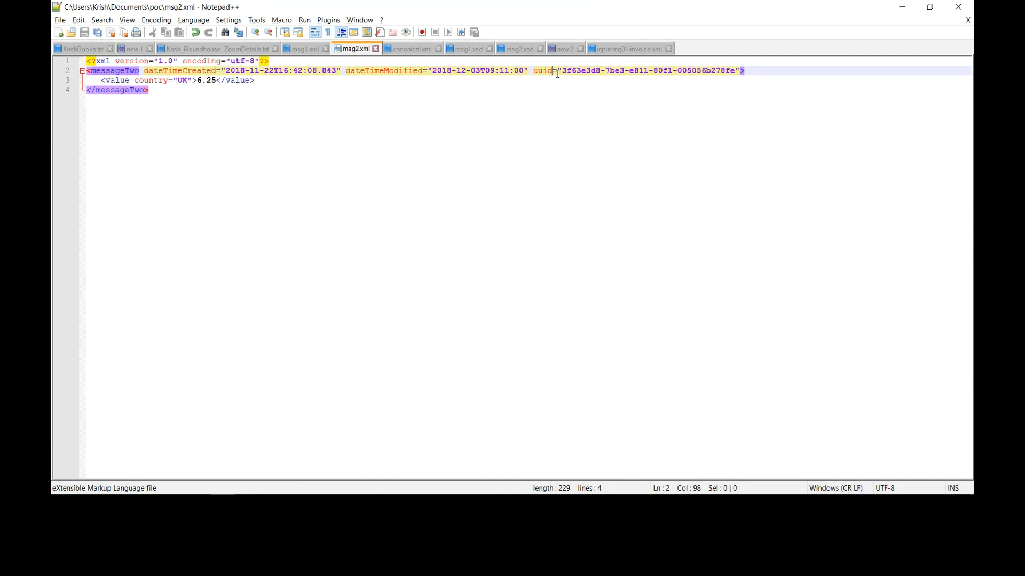
# Compare the uuid values in msg1.xml and msg2.xml and check the dateTimeCreated attribute of messageTwo.
pyautogui.moveTo(559, 71); pyautogui.dragTo(738, 70)
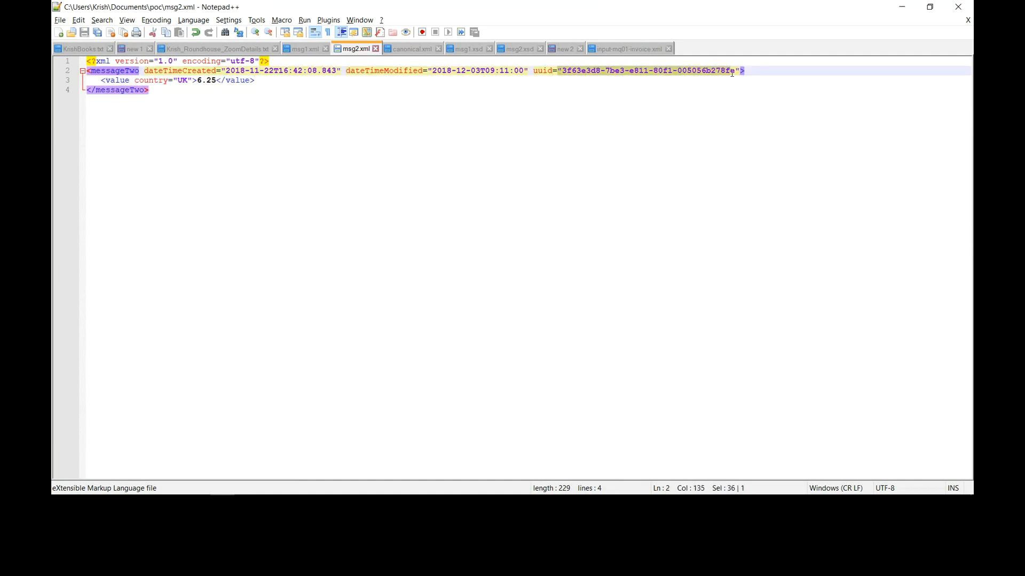
pyautogui.click(307, 51)
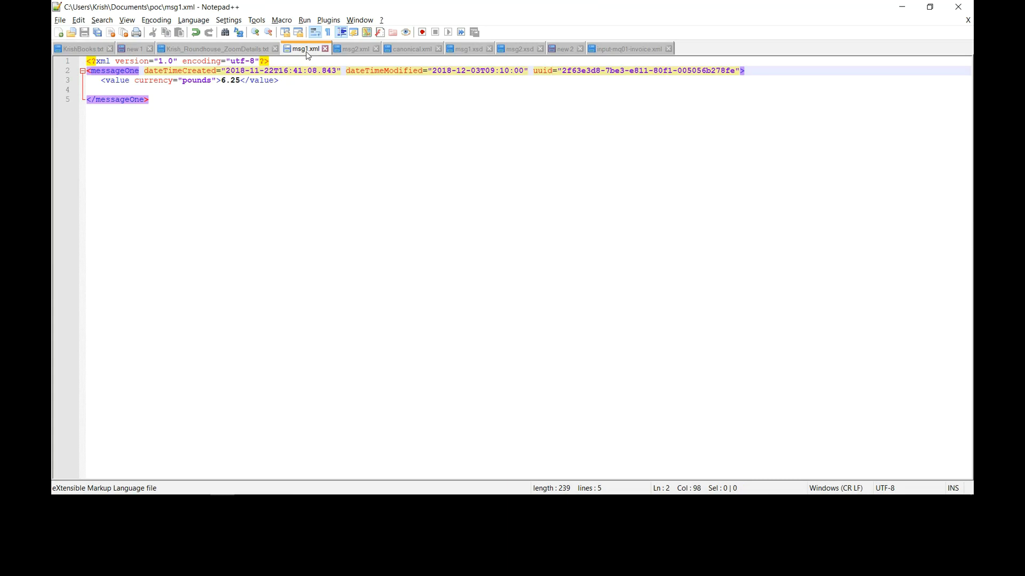
pyautogui.click(353, 51)
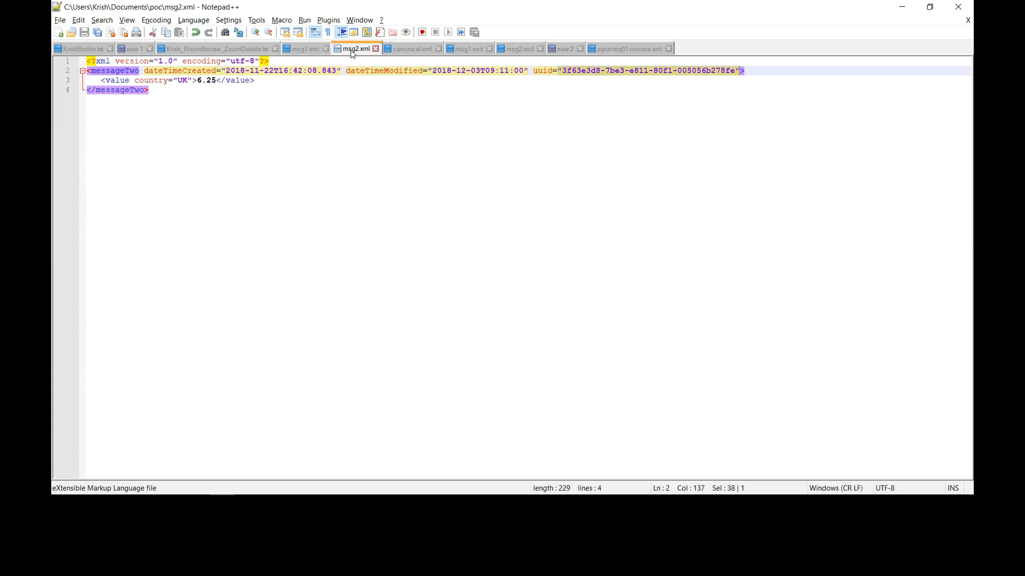
pyautogui.doubleClick(184, 72)
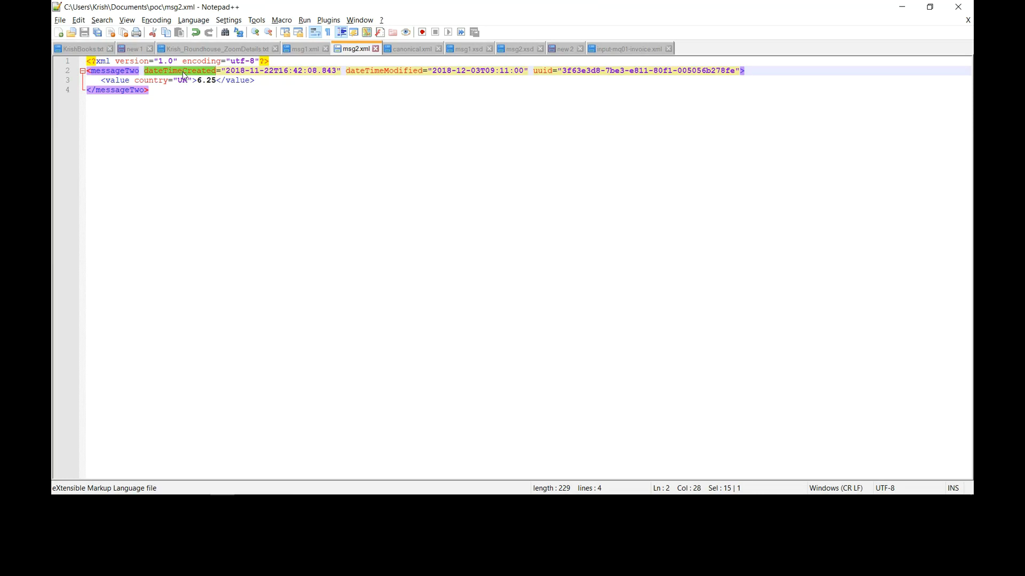
# Remove the blank line above the closing messageOne tag in msg1.xml and save the file.
pyautogui.click(305, 49)
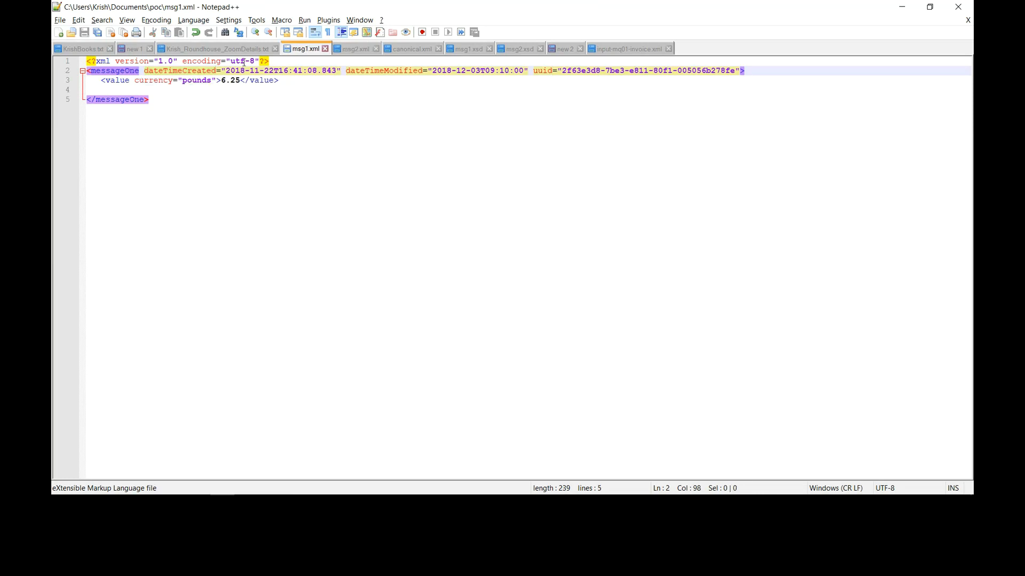
pyautogui.click(157, 87)
pyautogui.press('BackSpace')
pyautogui.press('BackSpace')
pyautogui.hotkey('ctrl', 's')
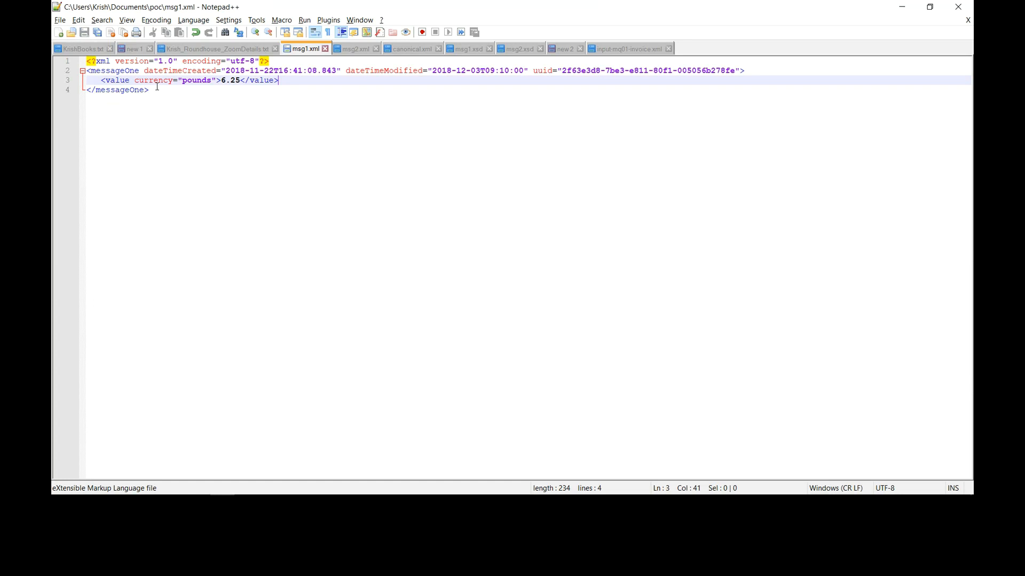
# Look over msg2.xml, return to msg1.xml and highlight the uuid attribute of messageOne.
pyautogui.click(354, 46)
pyautogui.click(309, 50)
pyautogui.doubleClick(545, 71)
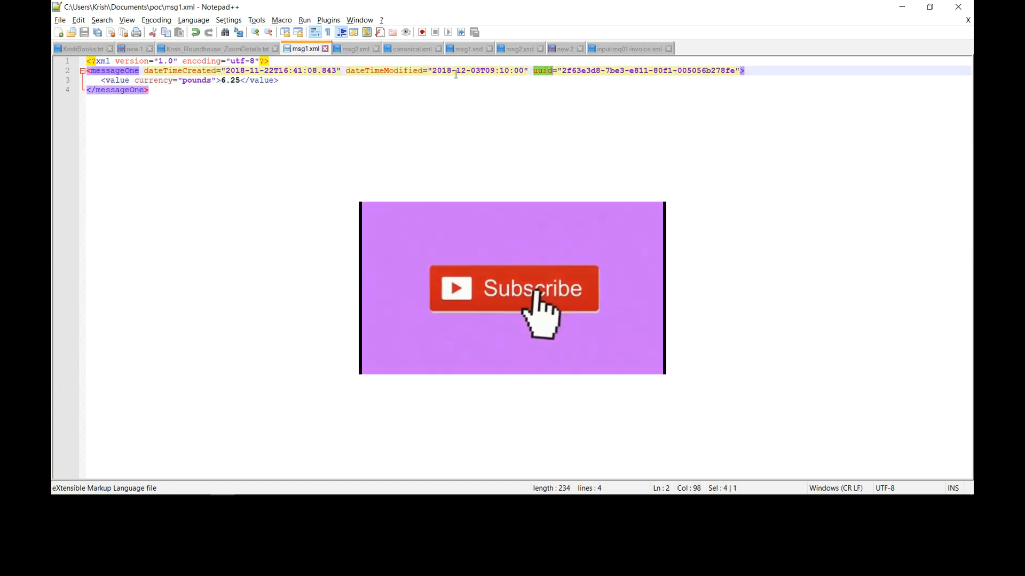
# Switch to IBM App Connect Enterprise Toolkit and review the correlation paths of the Collector node's FirstMessage and SecondMessage terminals.
pyautogui.hotkey('alt', 'Tab')
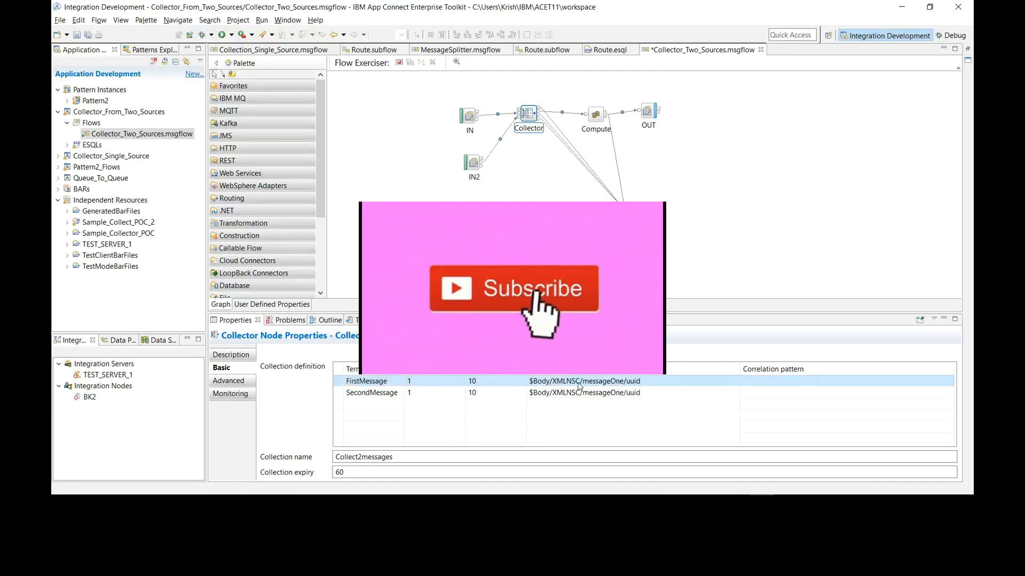
pyautogui.click(646, 381)
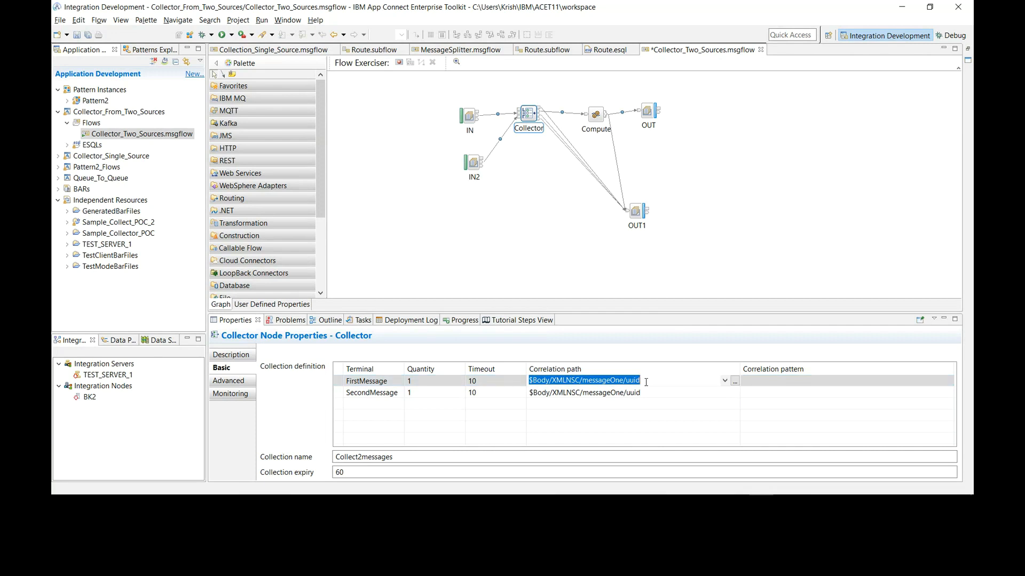
pyautogui.press('Down')
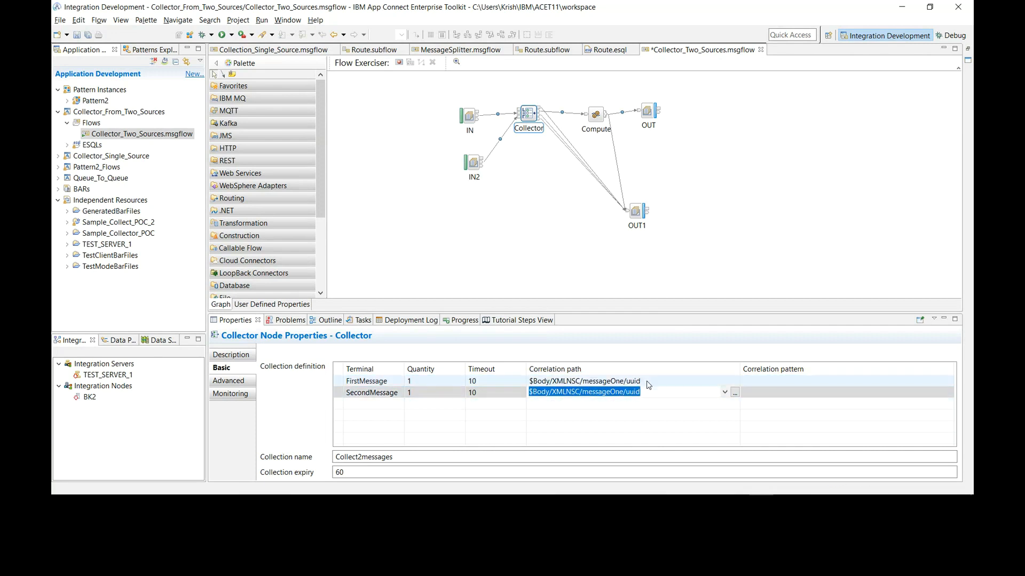
pyautogui.click(647, 381)
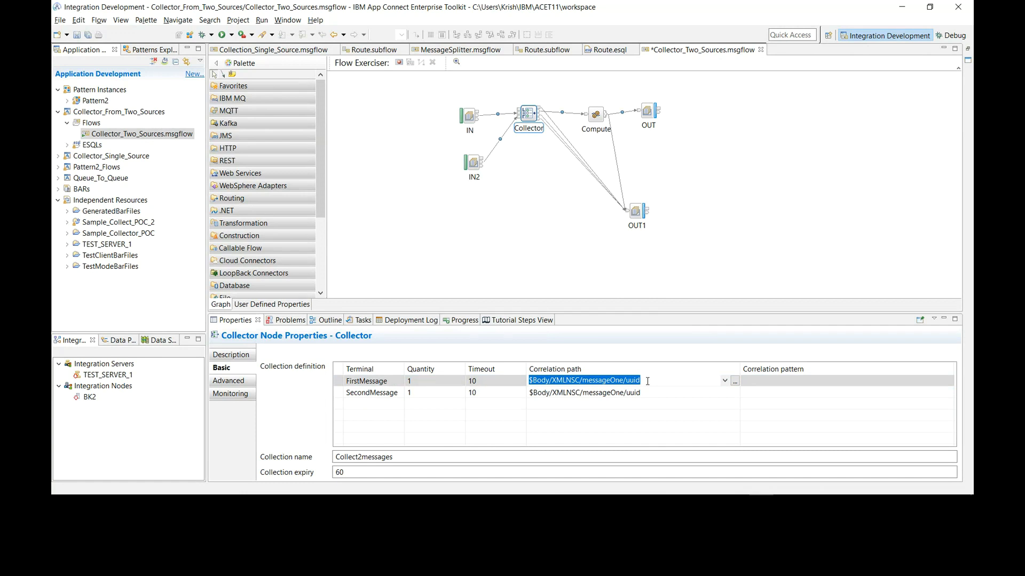
pyautogui.click(647, 382)
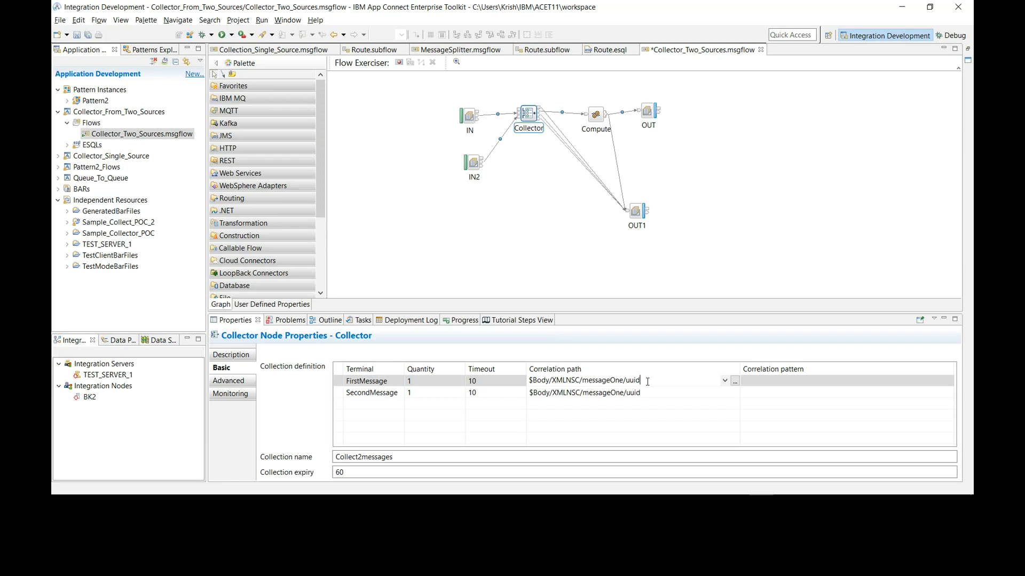
pyautogui.hotkey('ctrl', 'a')
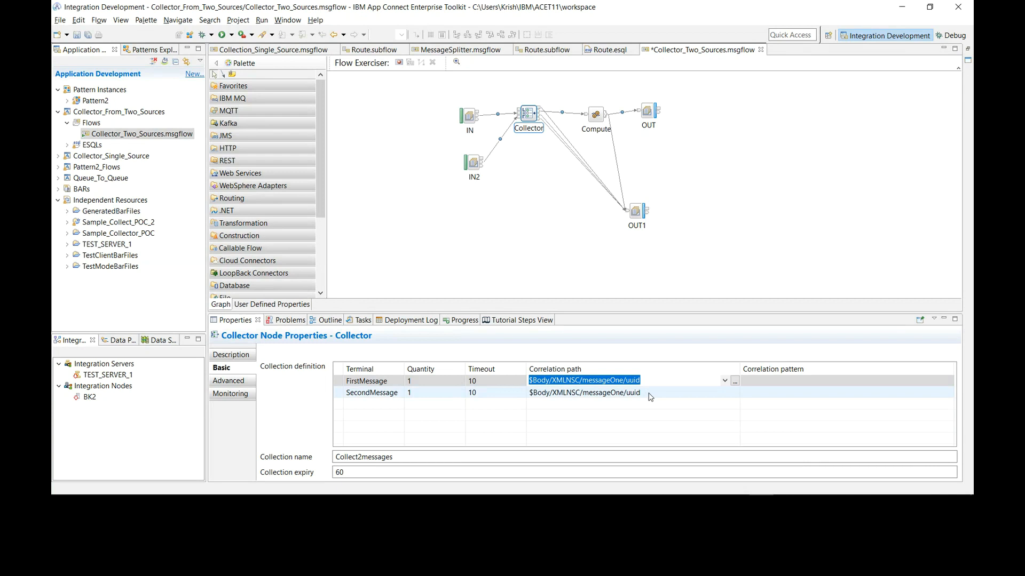
pyautogui.click(388, 217)
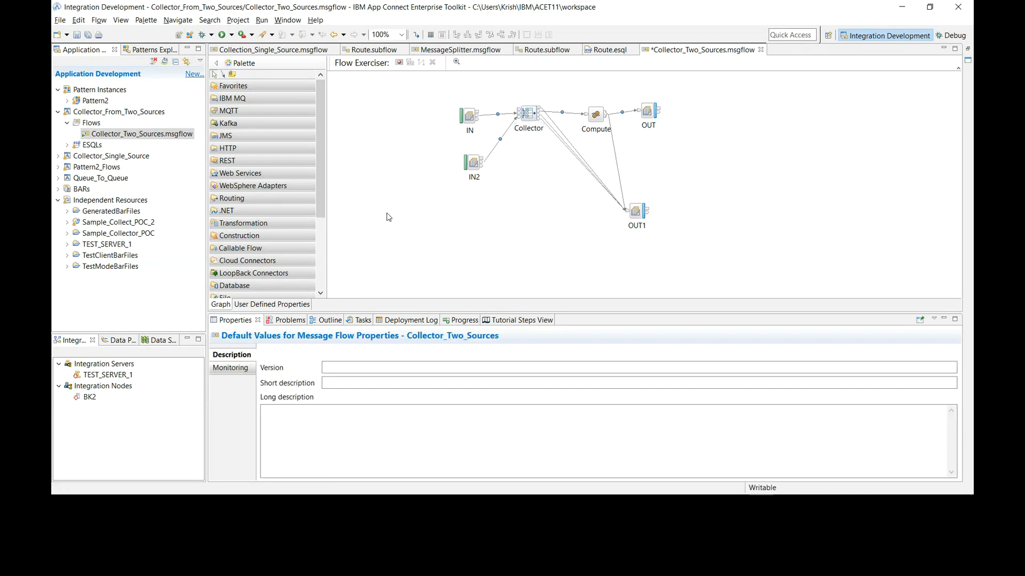
pyautogui.click(527, 118)
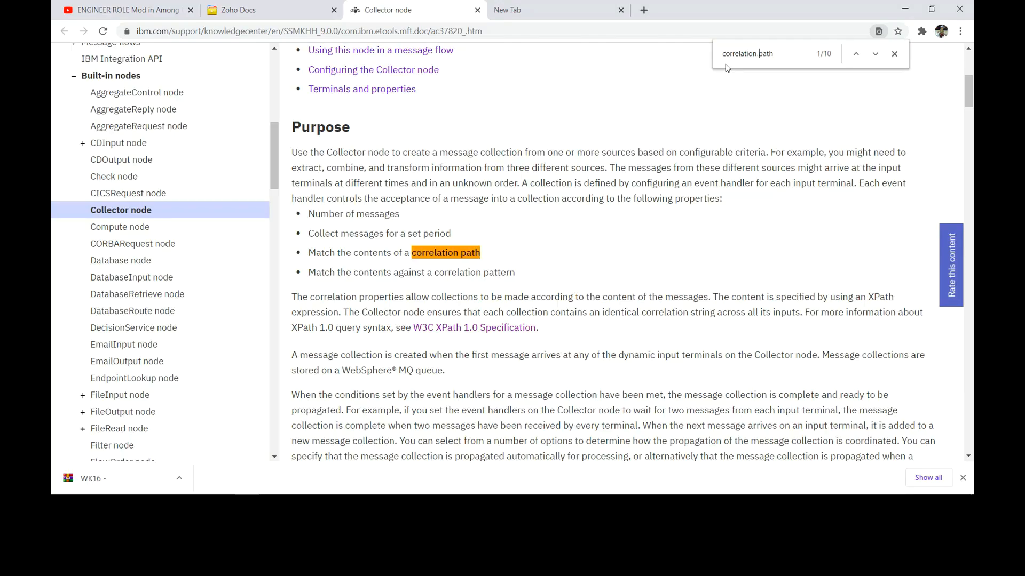
# Find the Correlation path property in the Collector node documentation in the browser and read its description and predefined paths.
pyautogui.press('Return')
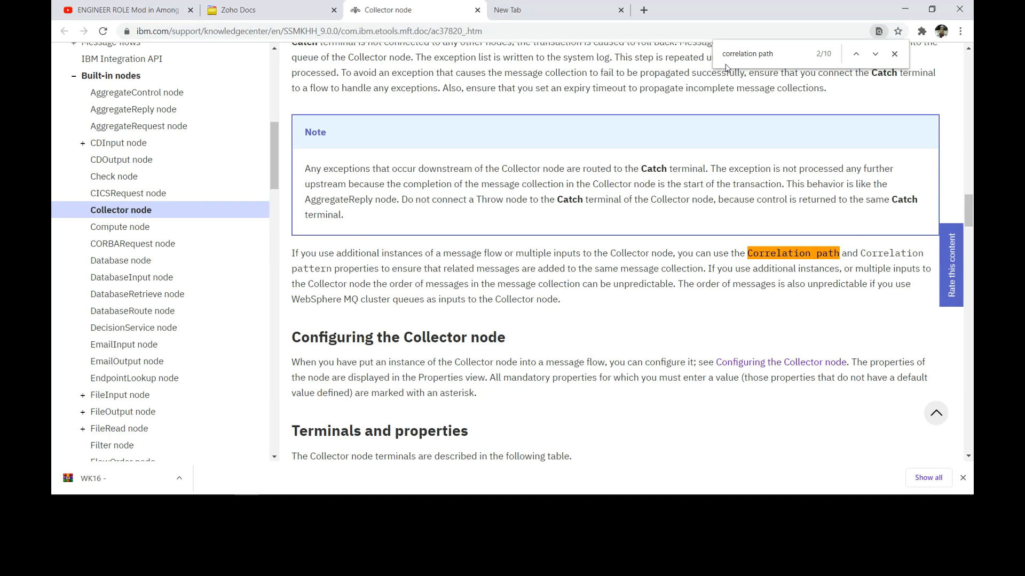
pyautogui.press('Return')
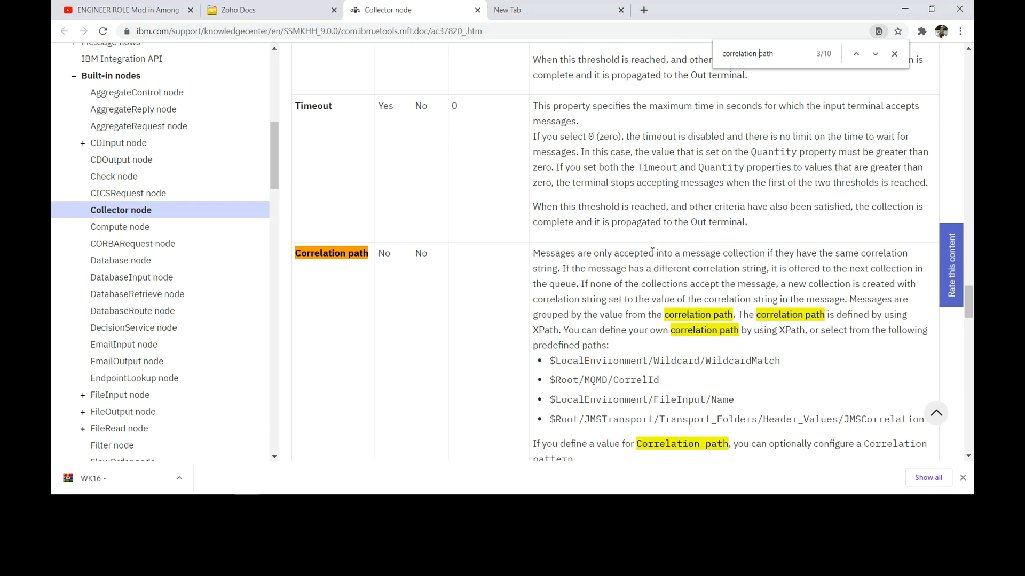
pyautogui.tripleClick(652, 252)
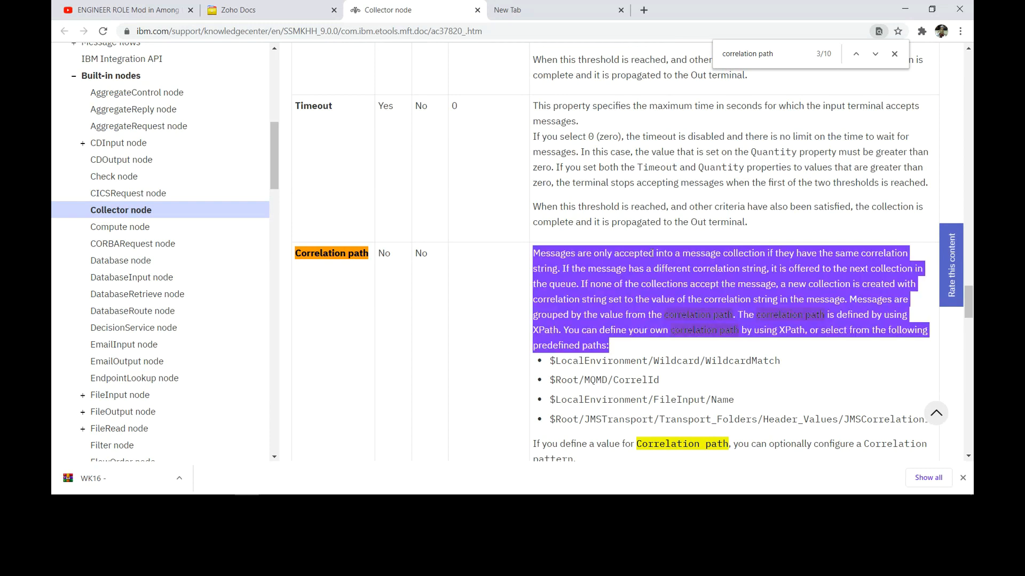
pyautogui.click(652, 253)
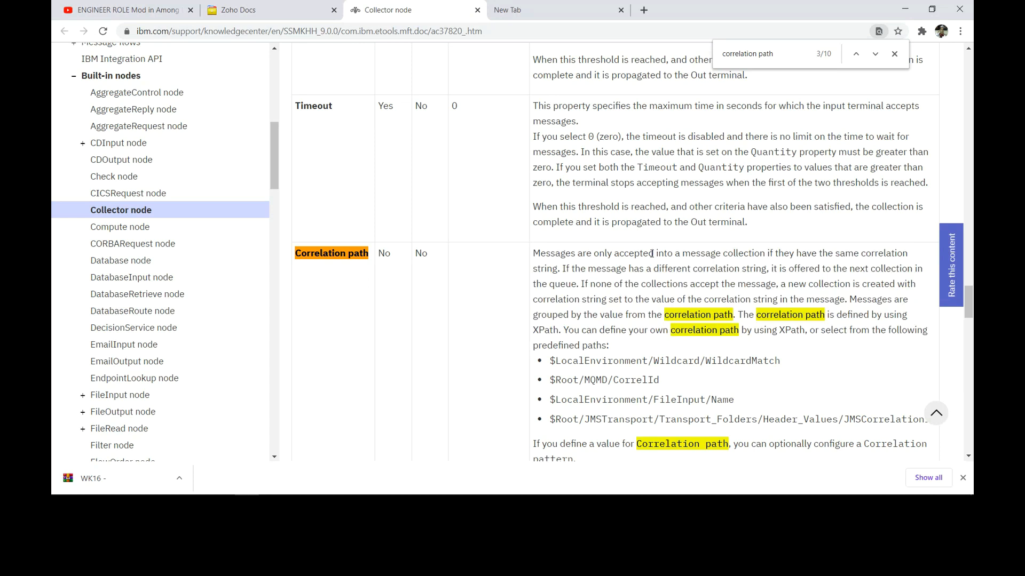
pyautogui.tripleClick(652, 253)
pyautogui.tripleClick(653, 253)
pyautogui.click(652, 253)
pyautogui.scroll(-1, 652, 254)
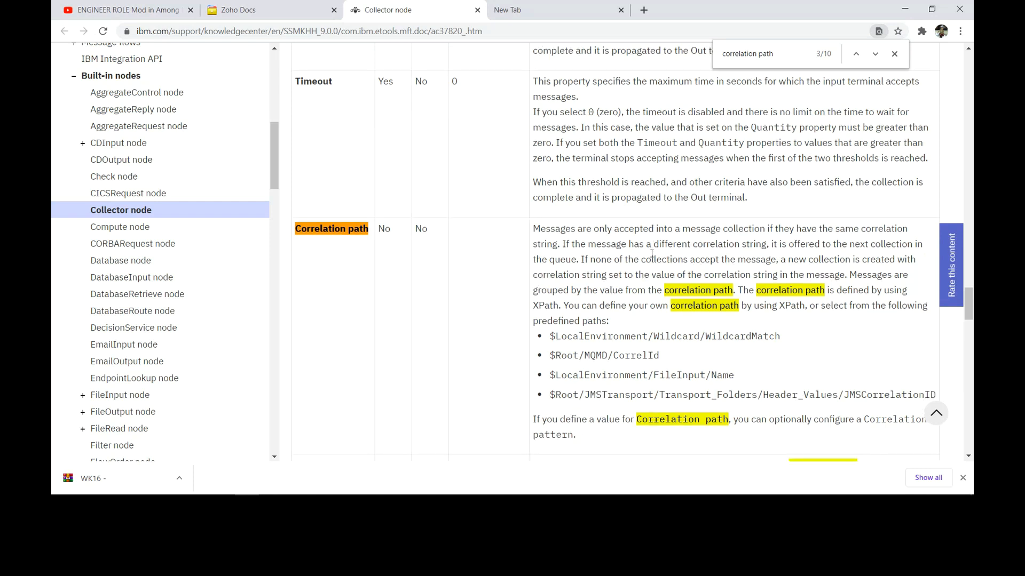
# Switch to Notepad++ and examine the messageOne element and its uuid attribute in msg1.xml.
pyautogui.hotkey('alt', 'Tab')
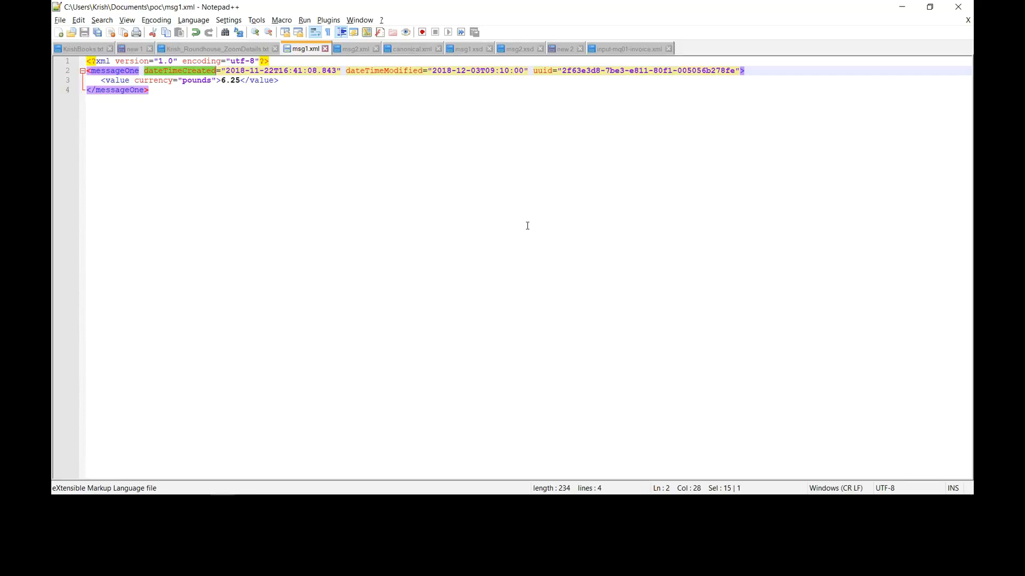
pyautogui.moveTo(536, 70); pyautogui.dragTo(555, 76)
pyautogui.doubleClick(120, 73)
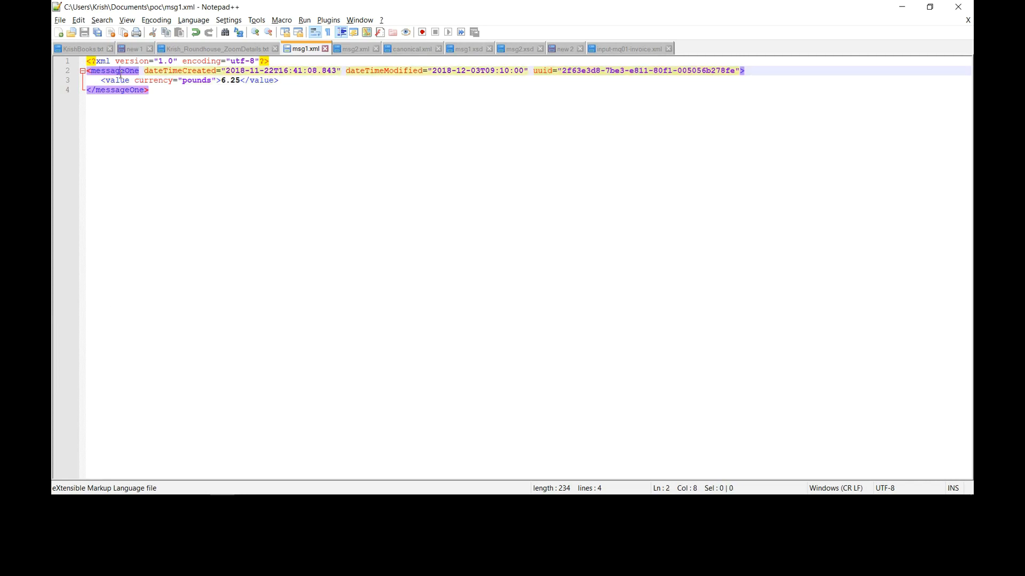
pyautogui.moveTo(533, 69); pyautogui.dragTo(553, 71)
# Copy the FirstMessage correlation path $Body/XMLNSC/messageOne/uuid from the Toolkit's Collector node to a new line below the XML in msg1.xml.
pyautogui.hotkey('alt', 'Tab')
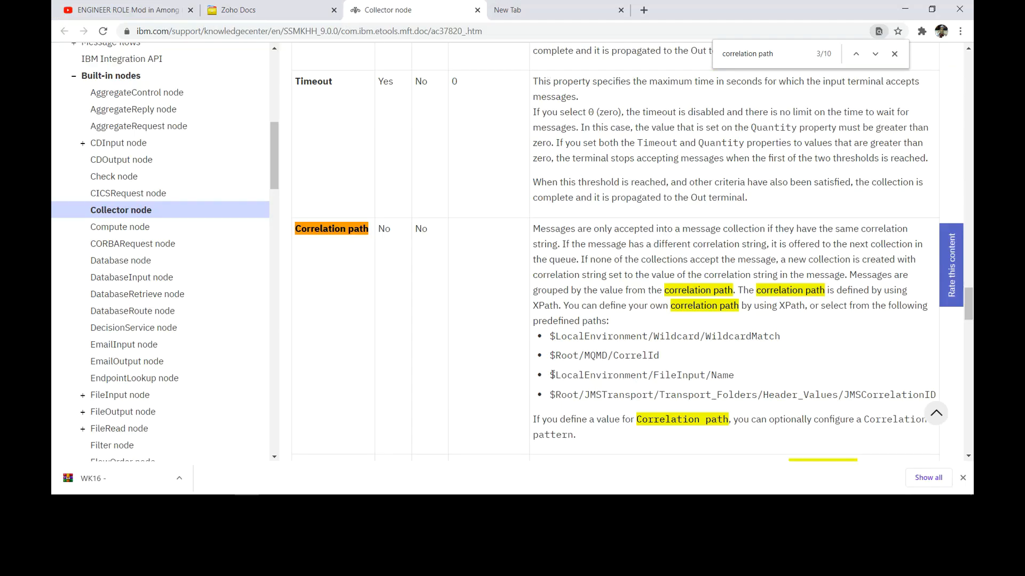
pyautogui.click(732, 491)
pyautogui.click(759, 501)
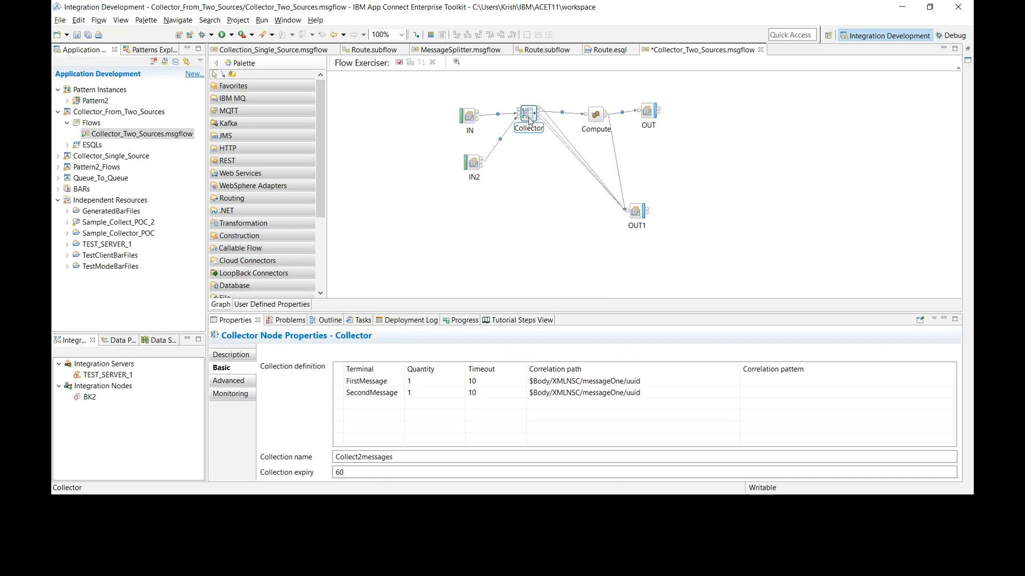
pyautogui.click(648, 381)
pyautogui.click(649, 382)
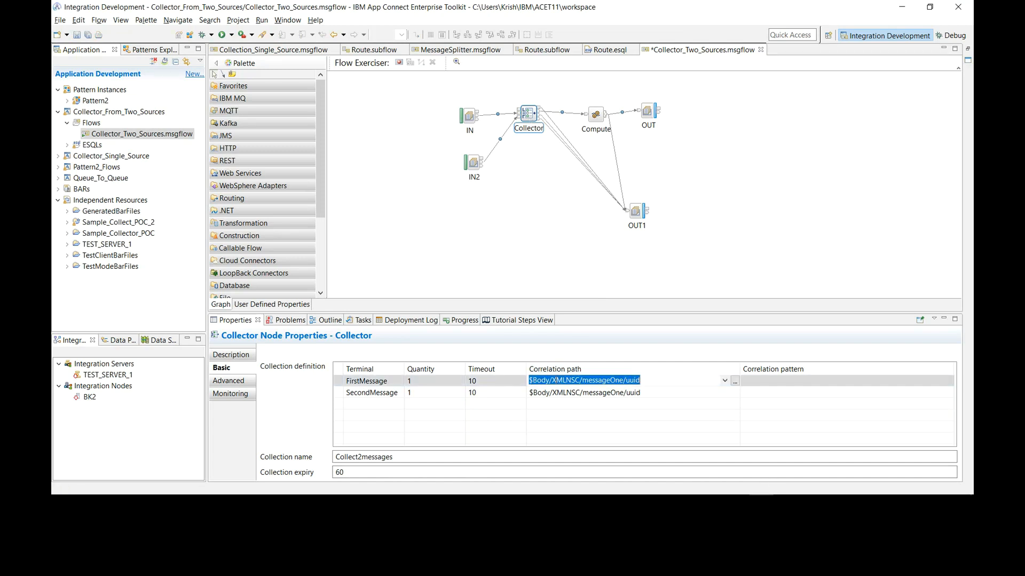
pyautogui.click(628, 380)
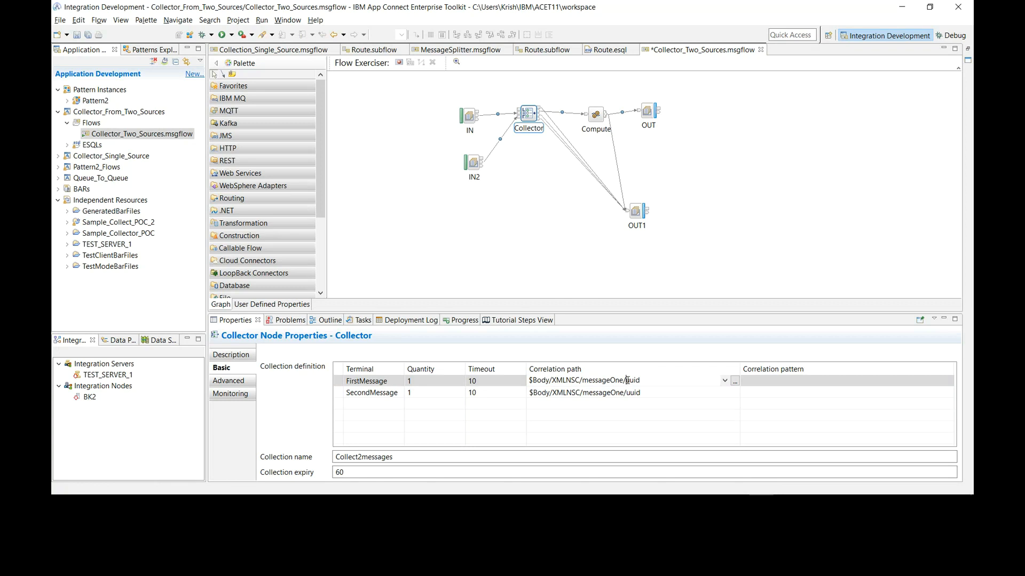
pyautogui.click(650, 380)
pyautogui.hotkey('ctrl', 'a')
pyautogui.hotkey('ctrl', 'c')
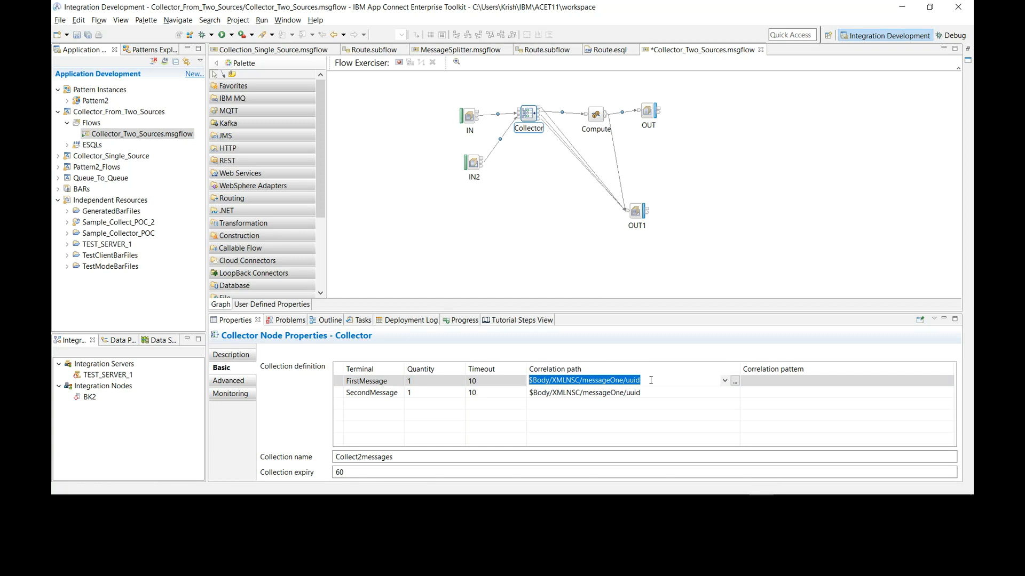
pyautogui.hotkey('alt', 'Tab')
pyautogui.click(651, 380)
pyautogui.press('Return')
pyautogui.press('Return')
pyautogui.press('Return')
pyautogui.hotkey('ctrl', 'v')
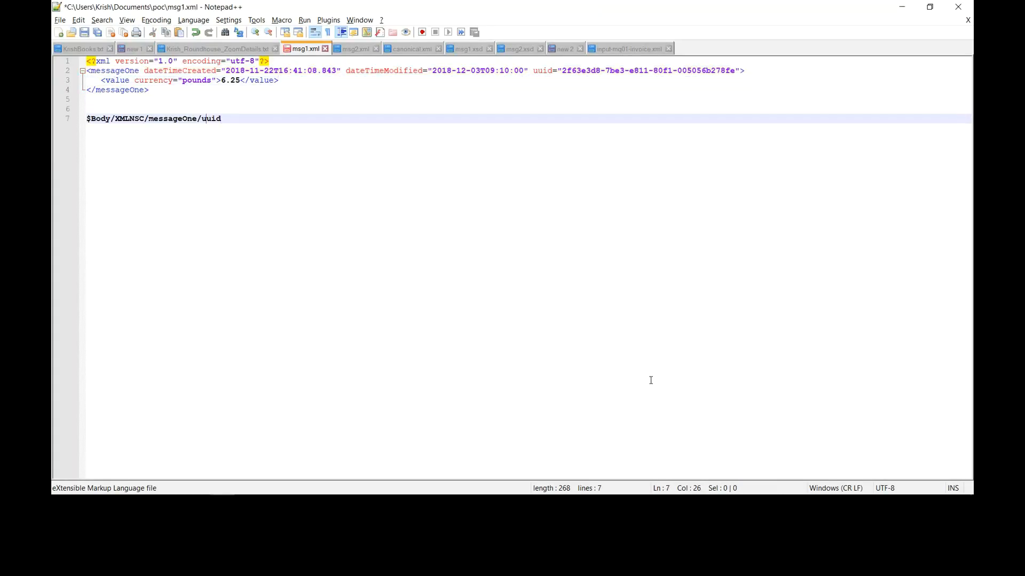
pyautogui.hotkey('shift', 'Left')
pyautogui.write('@')
pyautogui.write('/')
pyautogui.press('Home')
# Switch to IBM App Connect Enterprise Toolkit and open the Patterns Explorer with its pattern specification page.
pyautogui.hotkey('alt', 'Tab')
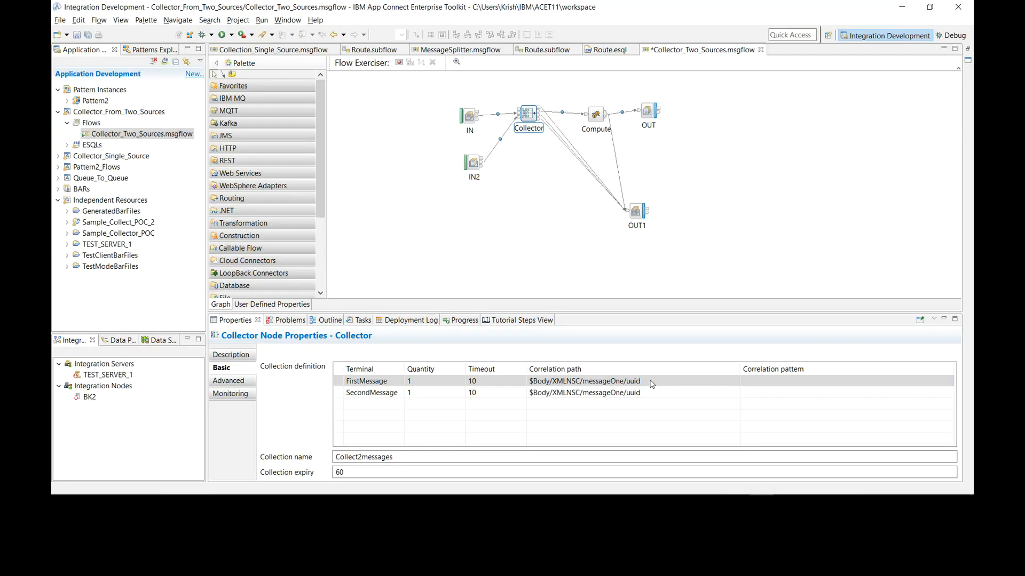
pyautogui.click(545, 200)
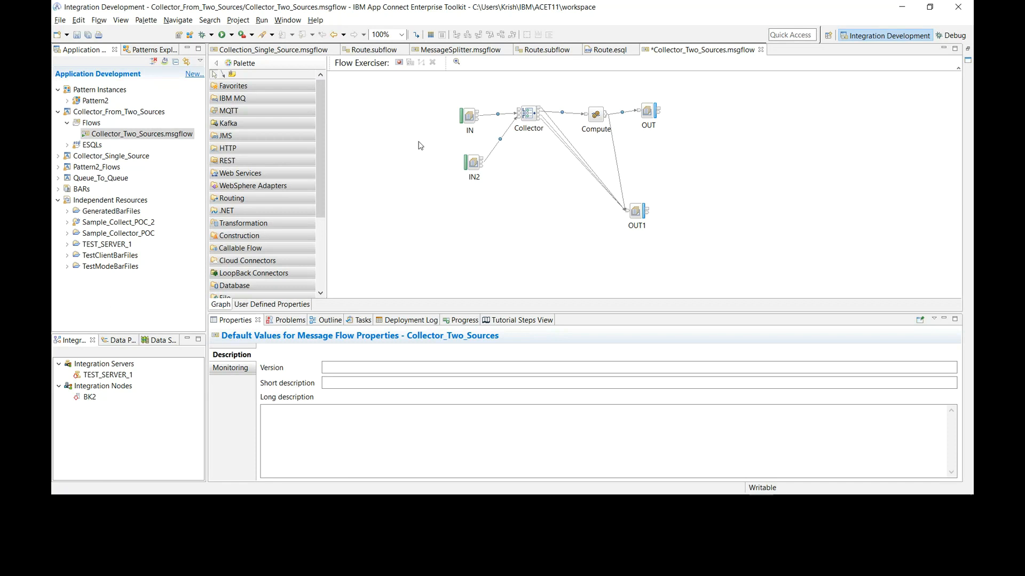
pyautogui.click(137, 135)
pyautogui.click(156, 52)
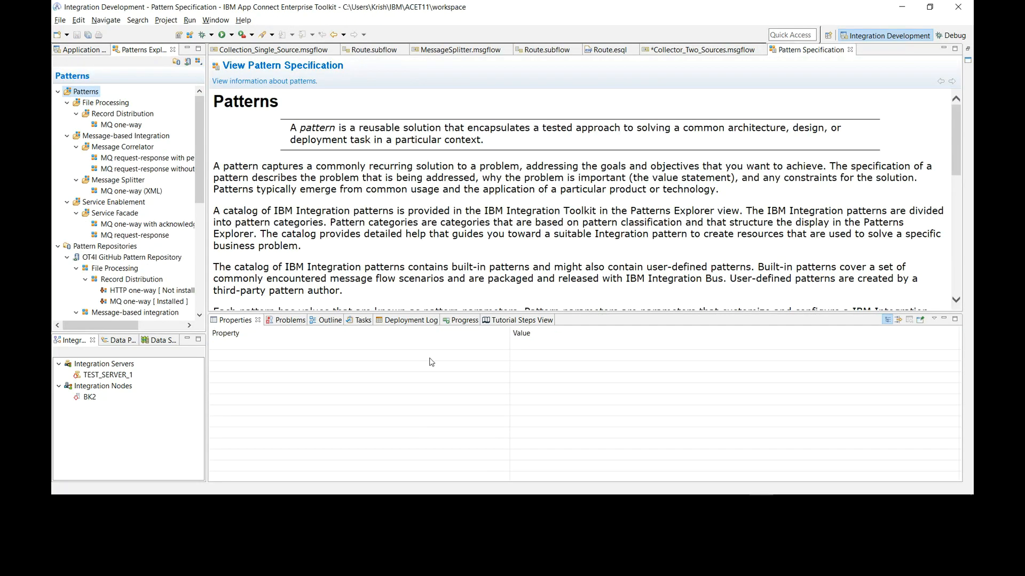
# Switch to Notepad++ and duplicate the value element with currency "pounds" on a new line inside messageOne in msg1.xml.
pyautogui.click(222, 505)
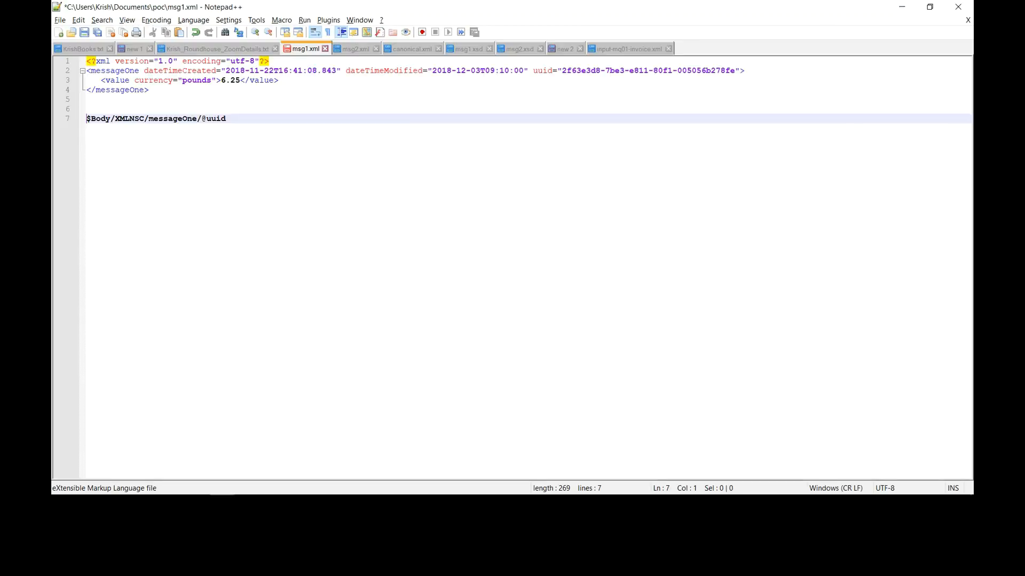
pyautogui.doubleClick(153, 81)
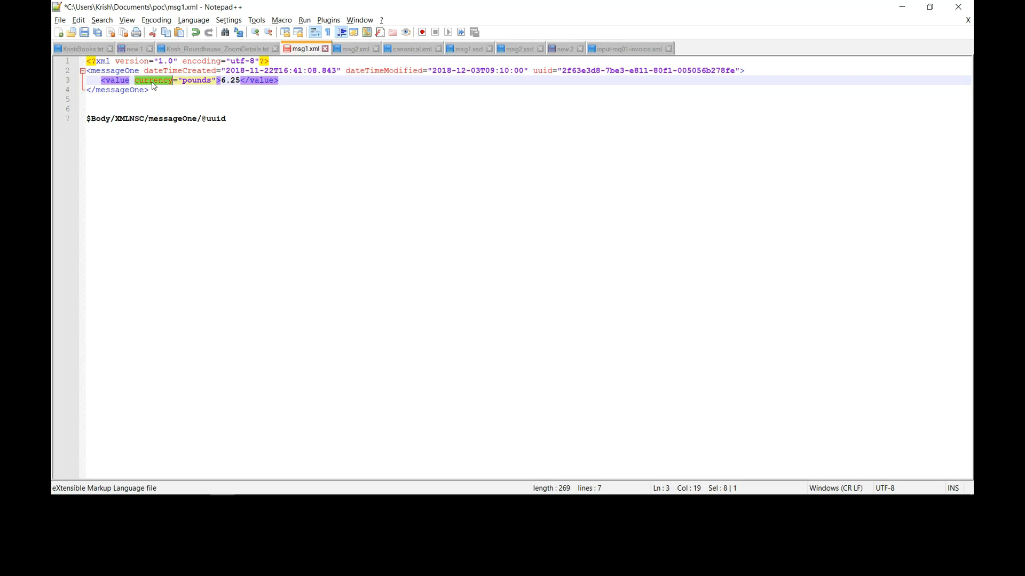
pyautogui.doubleClick(209, 81)
pyautogui.click(294, 79)
pyautogui.press('Return')
pyautogui.press('Up')
pyautogui.hotkey('shift', 'Home')
pyautogui.hotkey('shift', 'End')
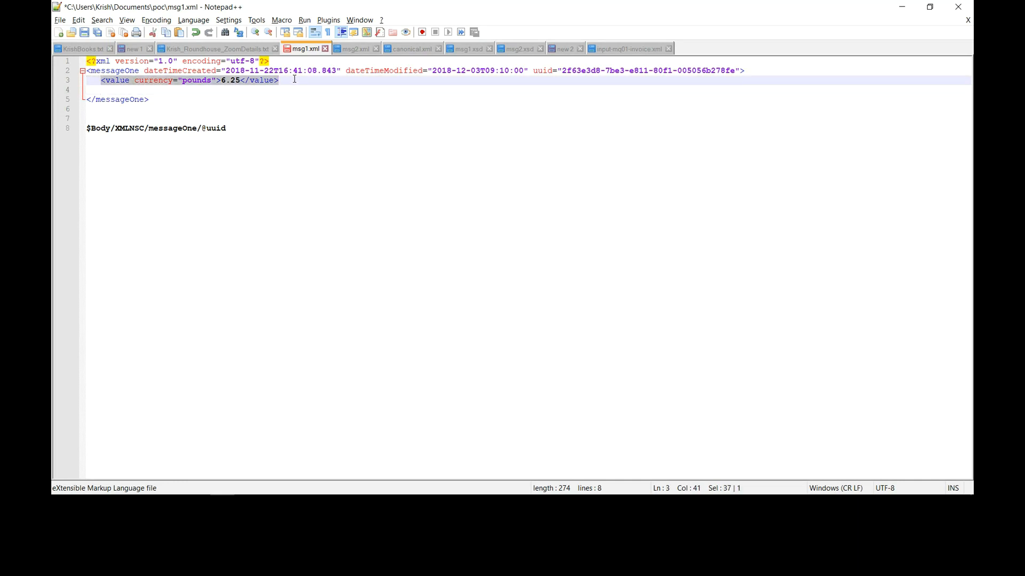
pyautogui.hotkey('ctrl', 'c')
pyautogui.press('Down')
pyautogui.hotkey('ctrl', 'v')
# Set the currency attribute of the duplicated value element in messageOne to "dollars".
pyautogui.press('Left')
pyautogui.press('Left')
pyautogui.press('Left')
pyautogui.press('Left')
pyautogui.press('Left')
pyautogui.press('Left')
pyautogui.press('Left')
pyautogui.press('Left')
pyautogui.press('Left')
pyautogui.press('Left')
pyautogui.press('Left')
pyautogui.press('Left')
pyautogui.press('Left')
pyautogui.press('Left')
pyautogui.press('Left')
pyautogui.hotkey('shift', 'Left')
pyautogui.hotkey('shift', 'Left')
pyautogui.hotkey('shift', 'Left')
pyautogui.hotkey('shift', 'Left')
pyautogui.hotkey('shift', 'Left')
pyautogui.hotkey('shift', 'Left')
pyautogui.write('dollars')
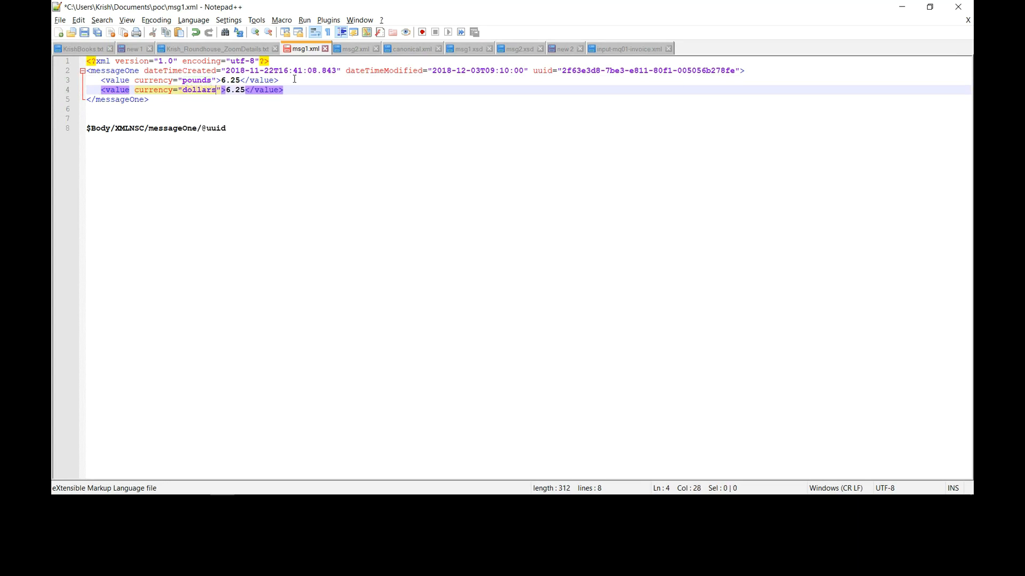
# Duplicate the value element with country "UK" on a new line inside messageTwo in msg2.xml.
pyautogui.click(356, 49)
pyautogui.click(256, 81)
pyautogui.hotkey('shift', 'Home')
pyautogui.hotkey('ctrl', 'c')
pyautogui.press('End')
pyautogui.press('Return')
pyautogui.hotkey('ctrl', 'v')
# Set the country attribute of the duplicated value element in messageTwo to "US".
pyautogui.press('Left')
pyautogui.press('Left')
pyautogui.press('Left')
pyautogui.press('Left')
pyautogui.press('Left')
pyautogui.press('Left')
pyautogui.press('Left')
pyautogui.press('Left')
pyautogui.press('Left')
pyautogui.press('Left')
pyautogui.press('Left')
pyautogui.press('Left')
pyautogui.press('Left')
pyautogui.press('BackSpace')
pyautogui.write('S')
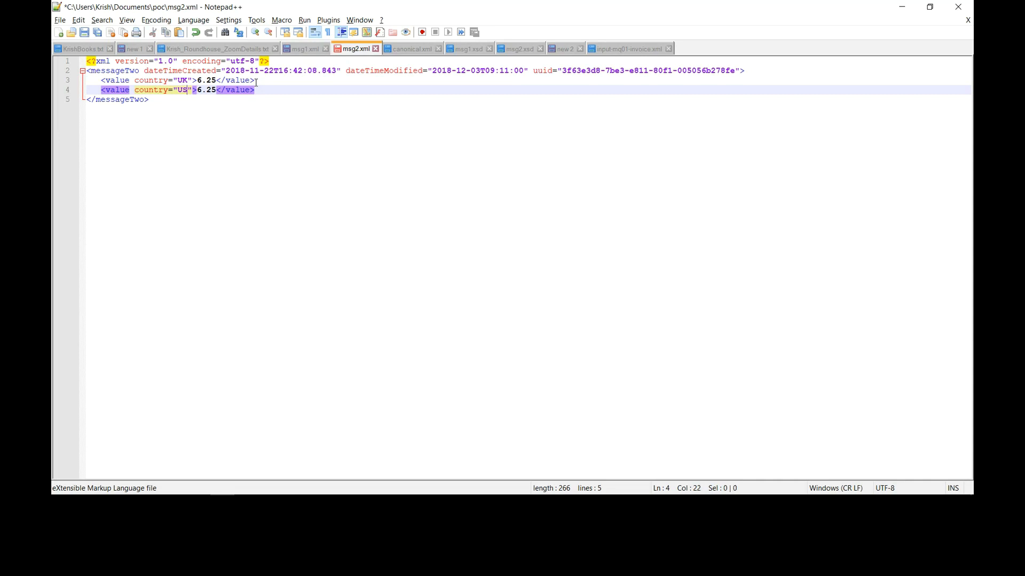
# Switch to IBM App Connect Enterprise Toolkit and read the pattern catalog paragraph in the pattern specification.
pyautogui.hotkey('alt', 'Tab')
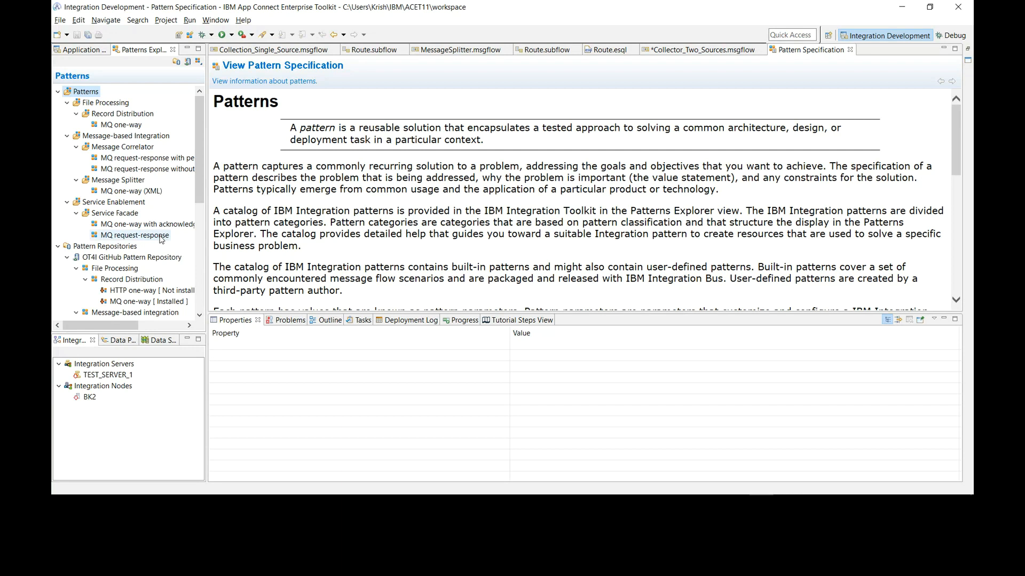
pyautogui.tripleClick(376, 233)
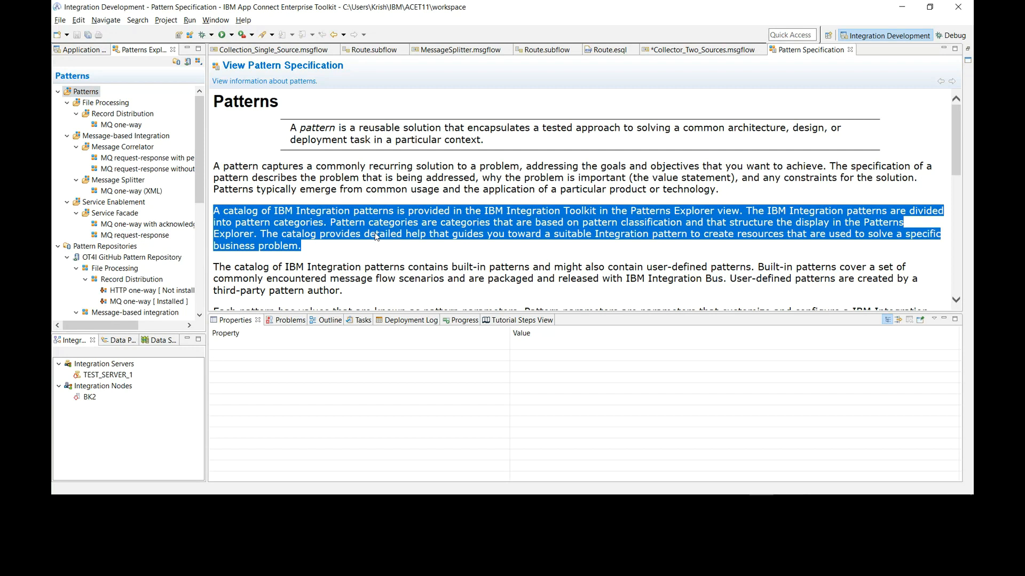
pyautogui.click(401, 235)
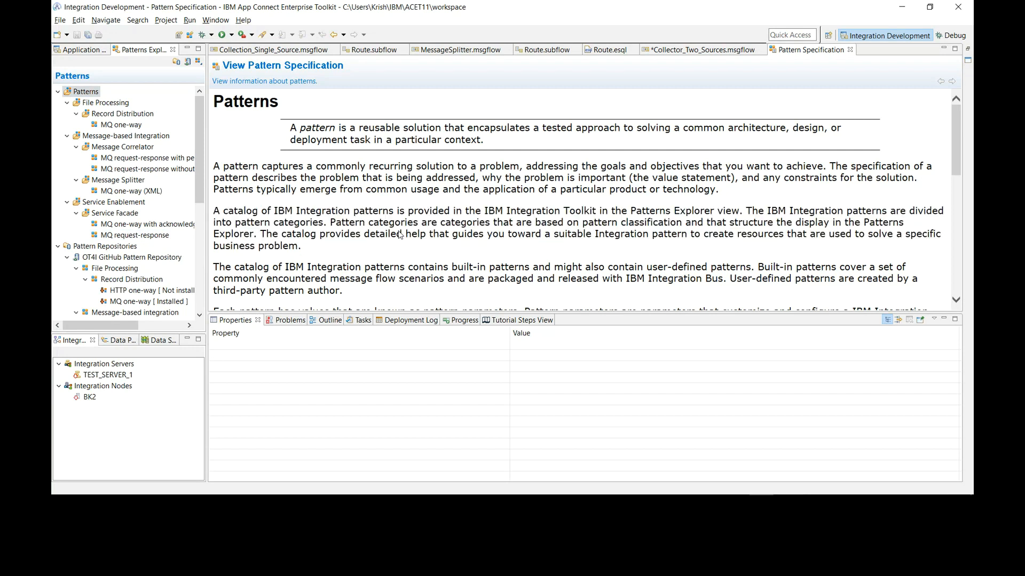
# Read the rest of the patterns overview and view the Service Facade MQ request-response pattern's solution diagram.
pyautogui.scroll(-2, 400, 235)
pyautogui.scroll(-2, 400, 235)
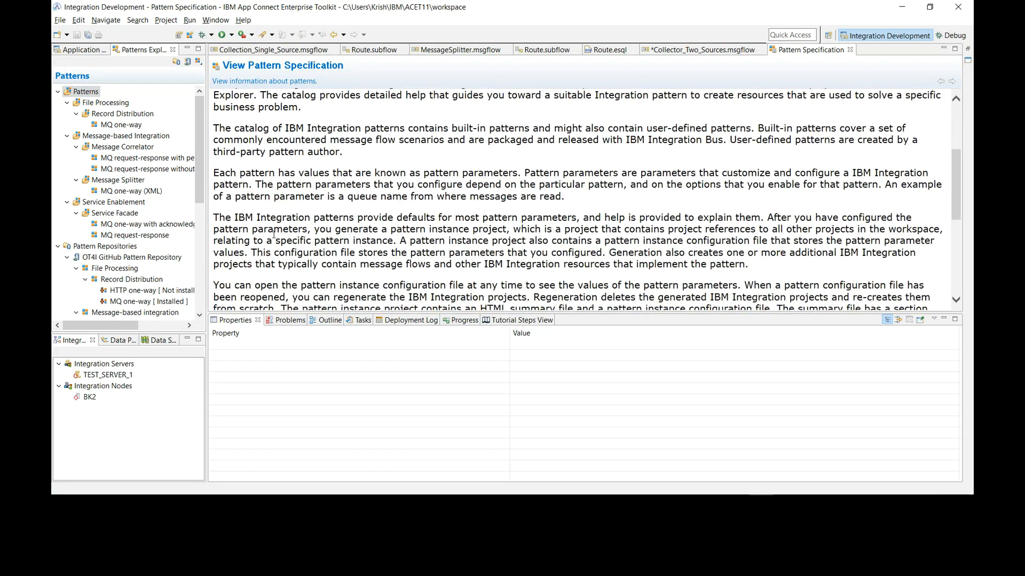
pyautogui.click(141, 235)
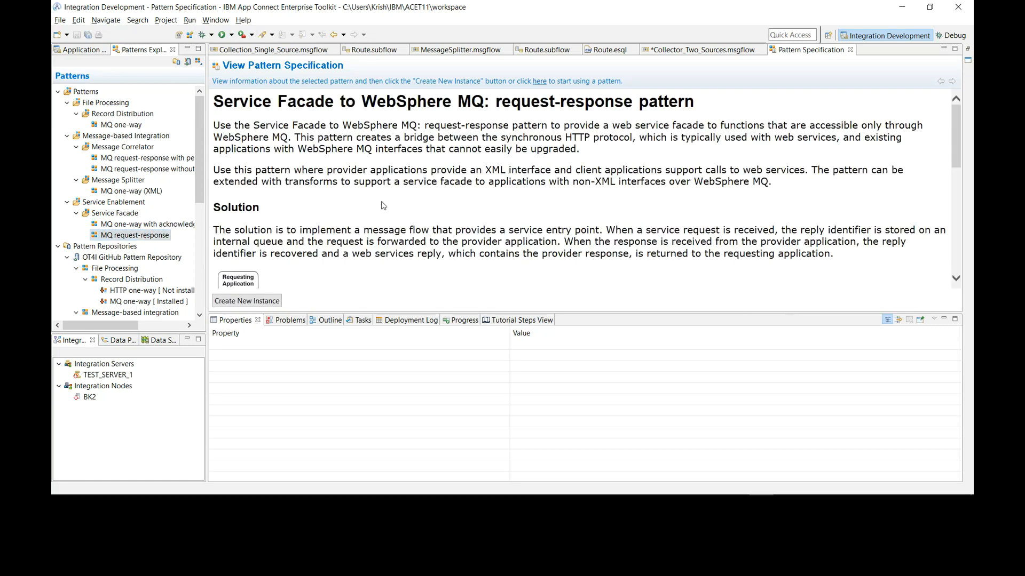
pyautogui.scroll(-5, 382, 206)
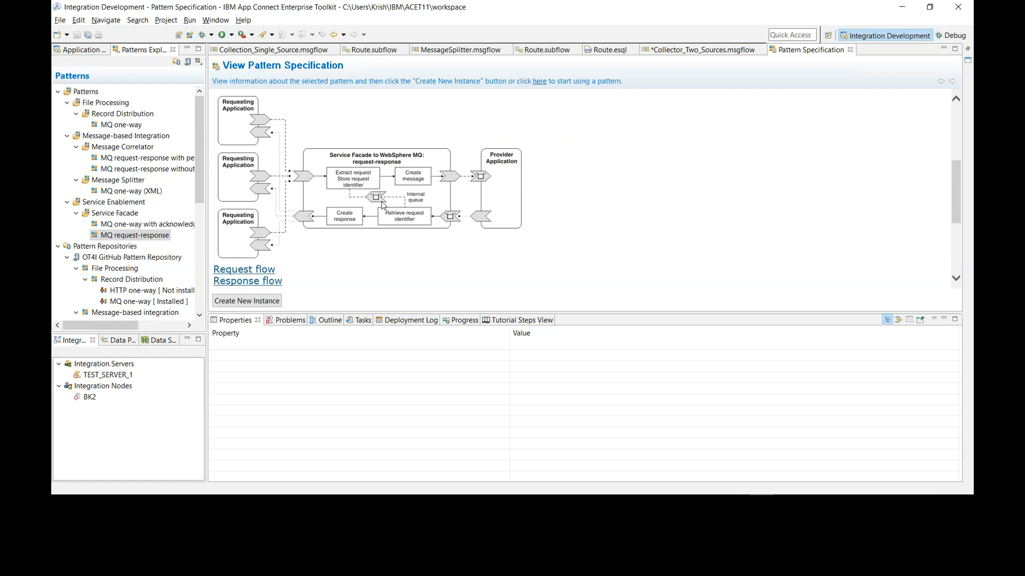
# Look through the new-resource types for the Pattern Authoring Project option without creating anything.
pyautogui.click(81, 49)
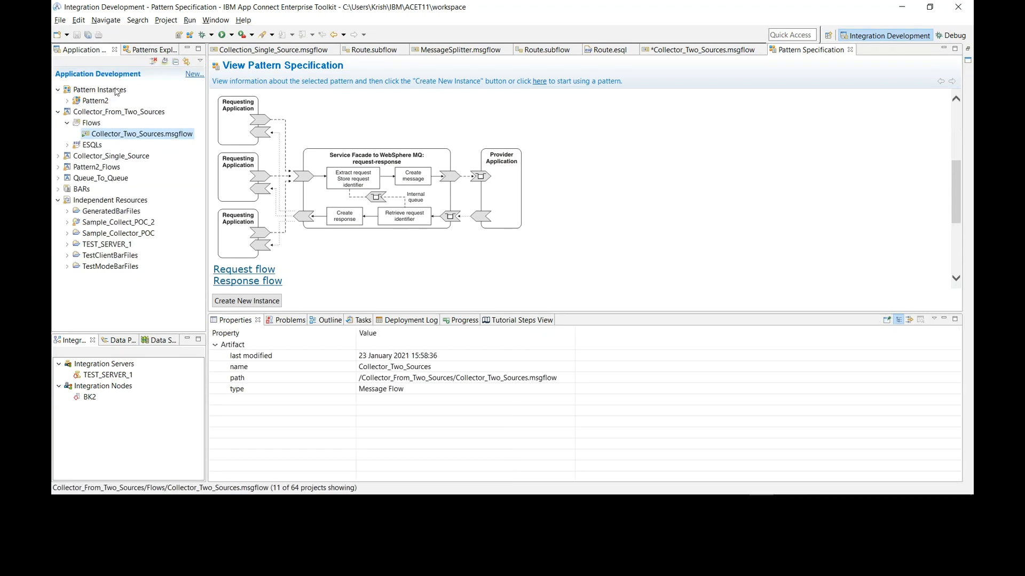
pyautogui.rightClick(81, 297)
pyautogui.moveTo(109, 305)
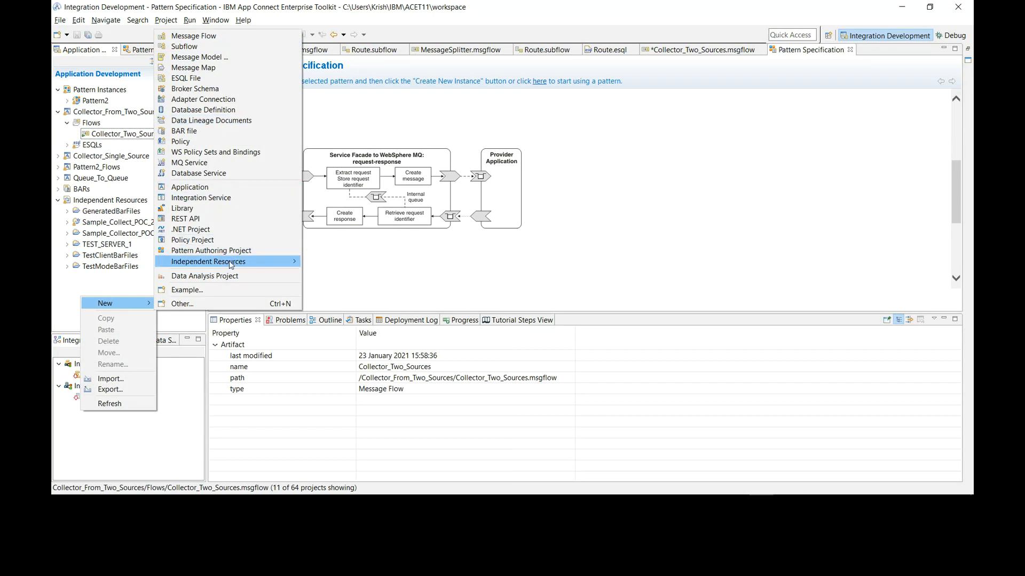
pyautogui.moveTo(231, 265)
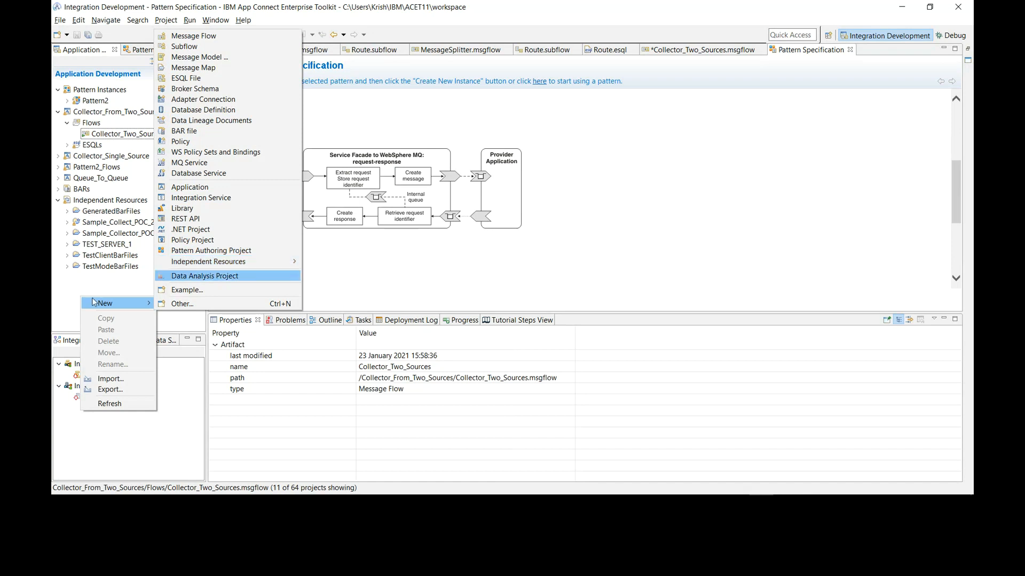
pyautogui.click(61, 21)
pyautogui.moveTo(79, 34)
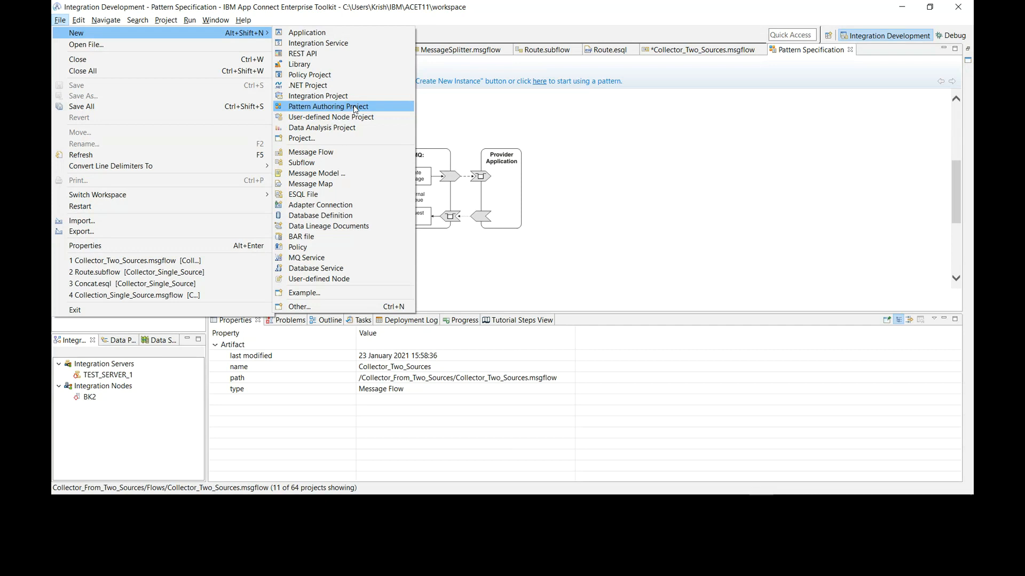
pyautogui.click(509, 2)
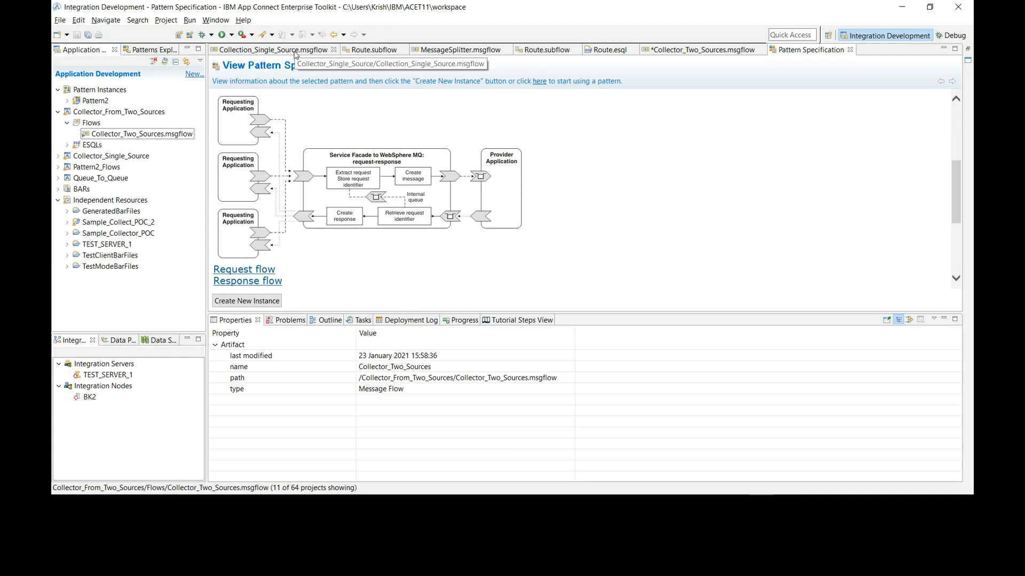
# Collapse Pattern Repositories and show the instance-creation option for the Message Correlator MQ request-response with persistence pattern.
pyautogui.click(155, 50)
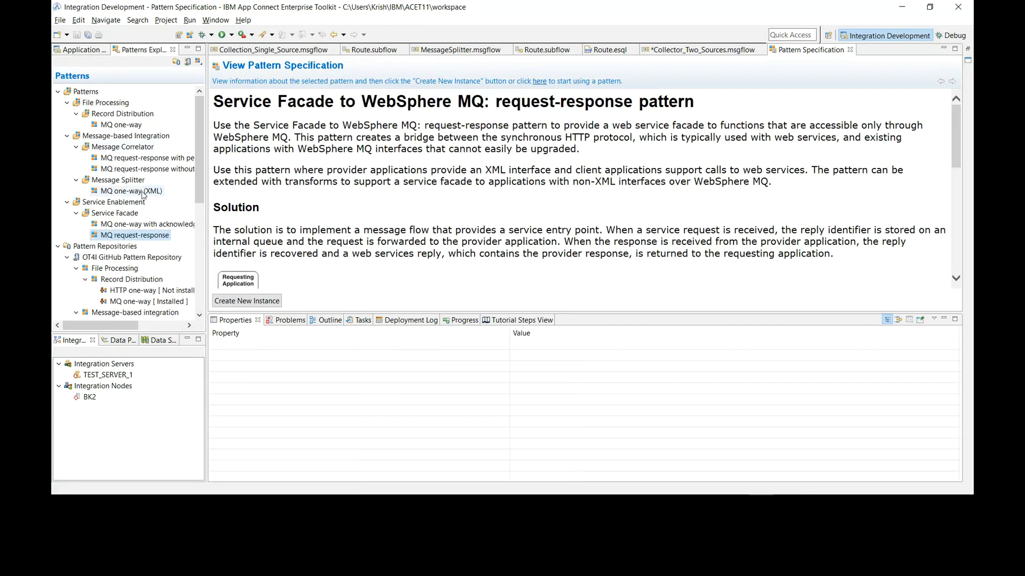
pyautogui.click(58, 248)
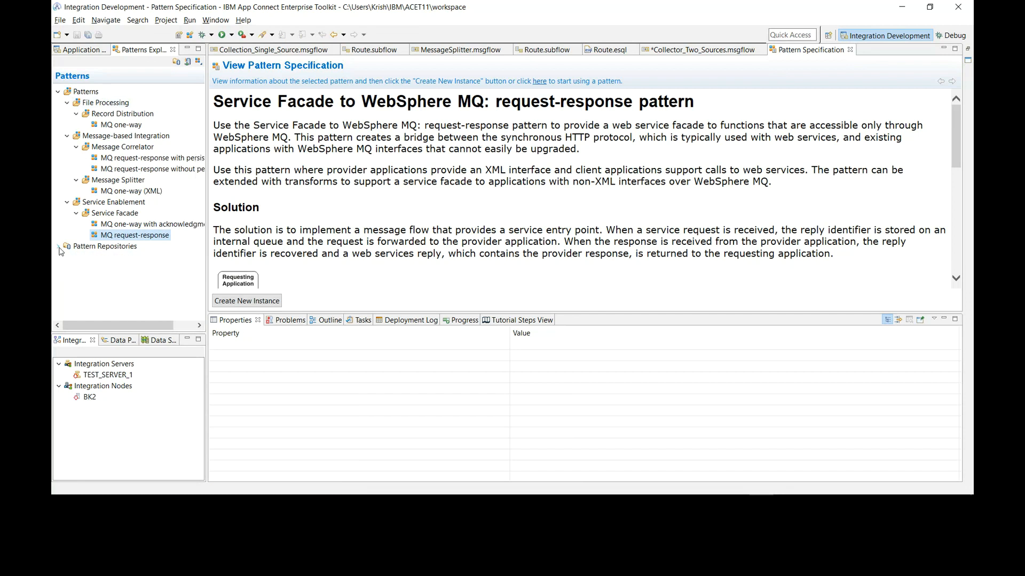
pyautogui.click(148, 159)
pyautogui.rightClick(147, 159)
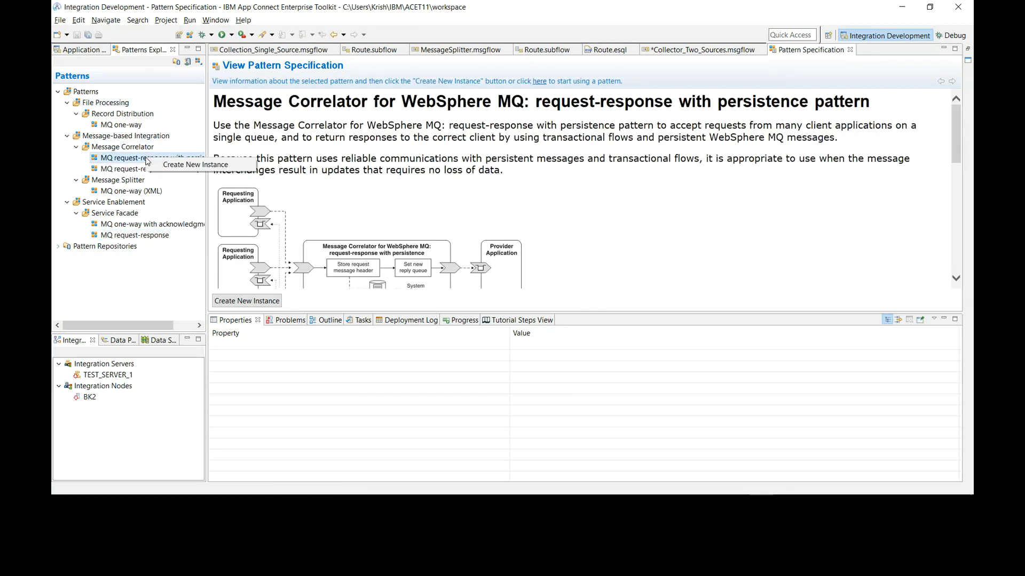
# Return to the application projects, collapse Collector_From_Two_Sources, and expand the Pattern2 instance and the Flows folder of Pattern2_Flows.
pyautogui.click(89, 52)
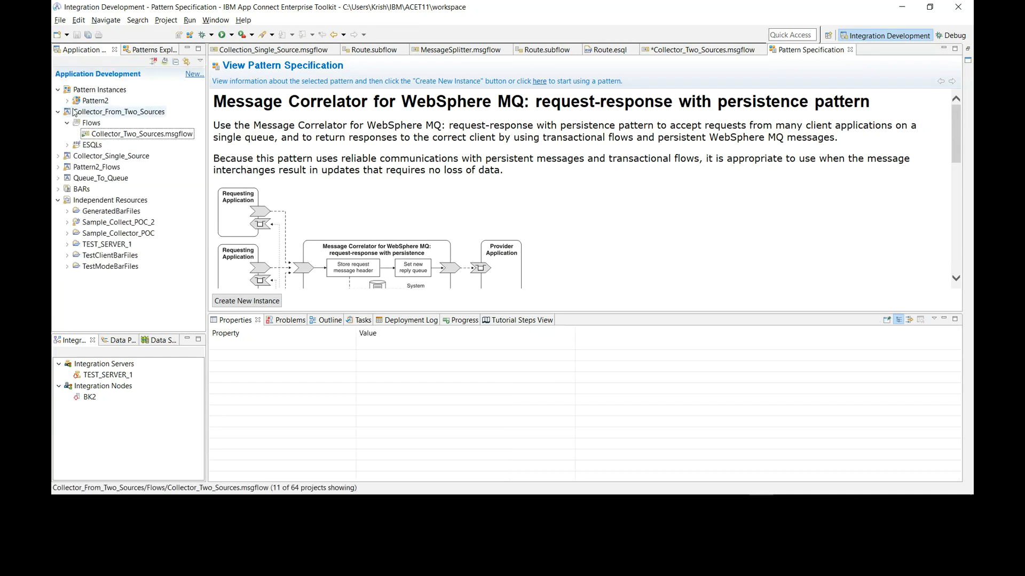
pyautogui.click(58, 113)
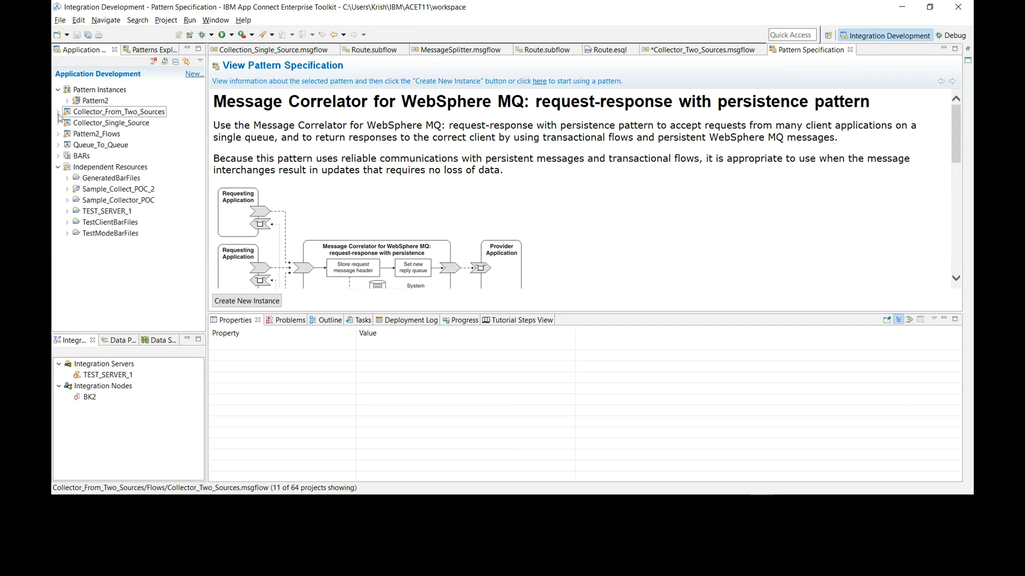
pyautogui.click(67, 102)
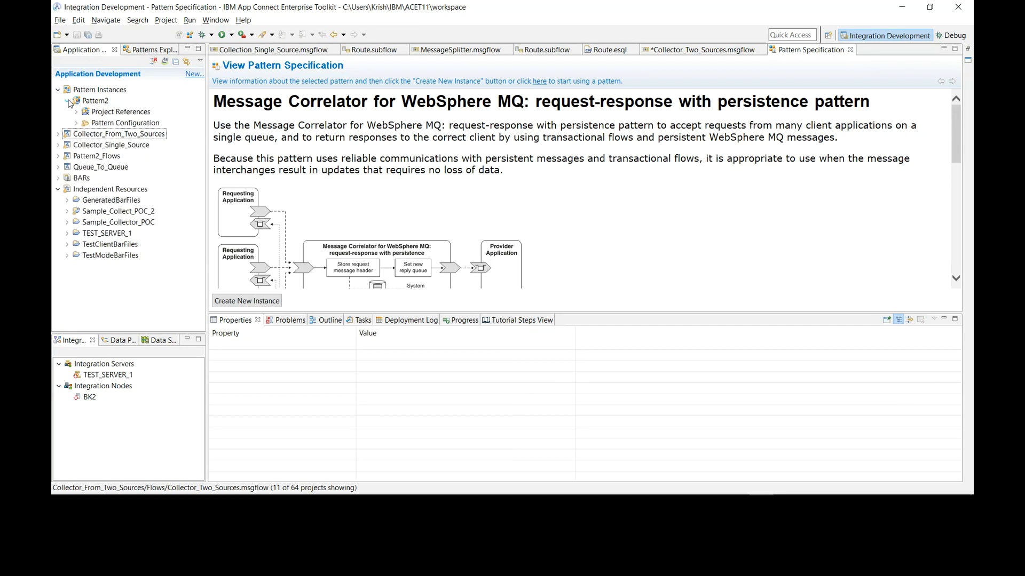
pyautogui.click(59, 158)
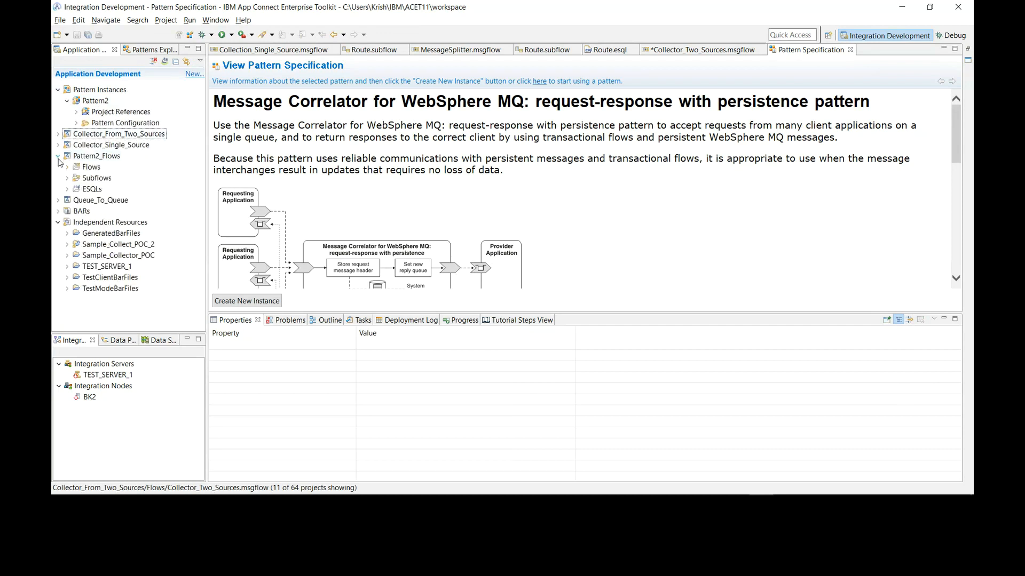
pyautogui.click(67, 167)
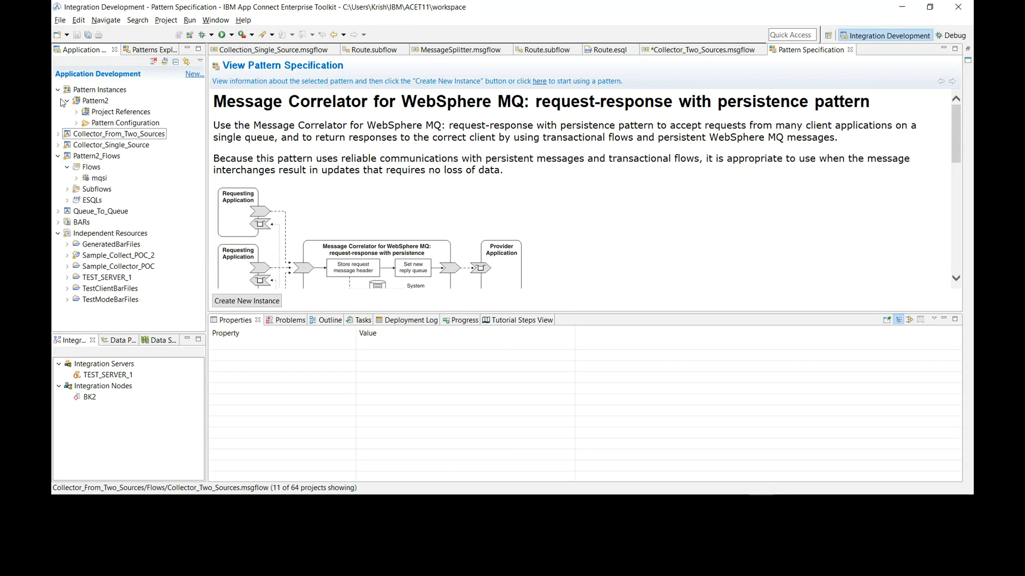
pyautogui.click(76, 112)
pyautogui.click(76, 112)
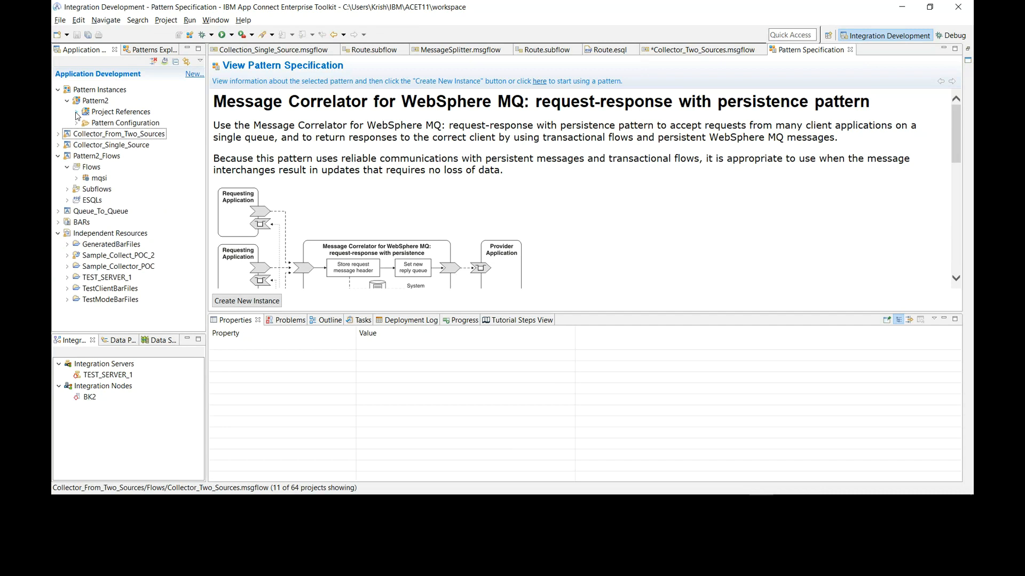
# Collapse the pattern instances and expand the mqsi folders under Flows, Subflows and ESQLs in Pattern2_Flows.
pyautogui.click(58, 90)
pyautogui.click(68, 156)
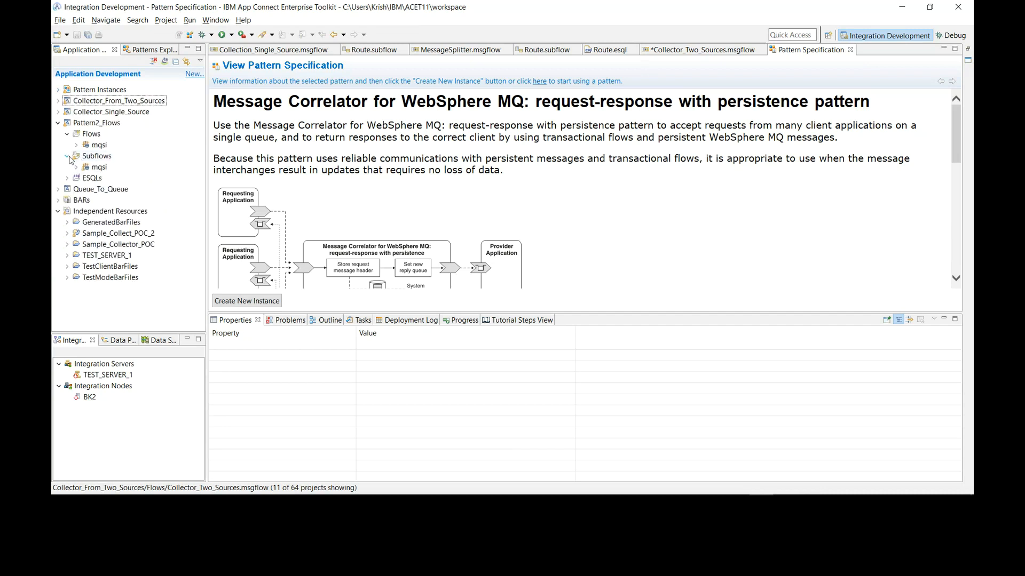
pyautogui.click(77, 146)
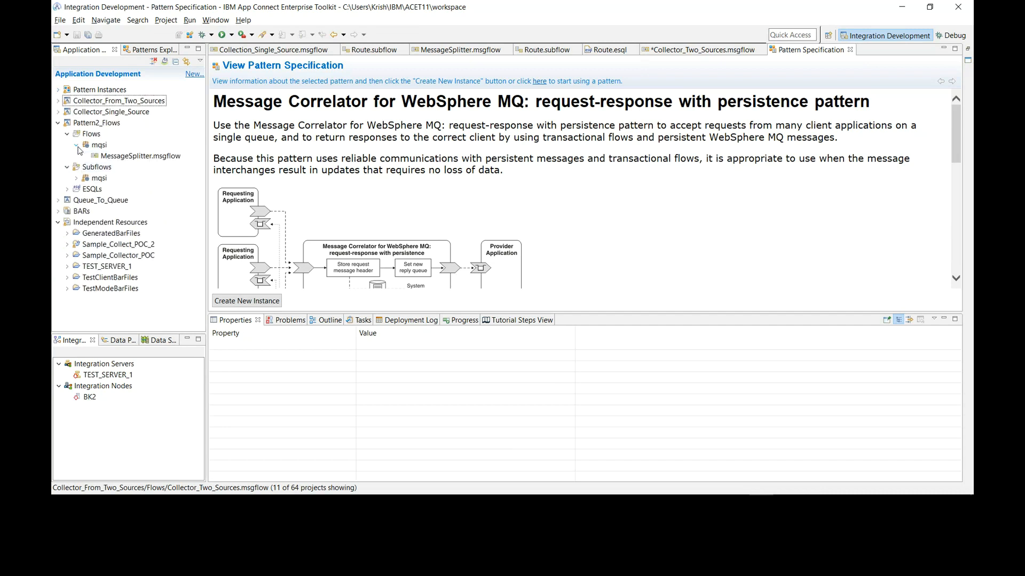
pyautogui.click(77, 178)
pyautogui.click(68, 222)
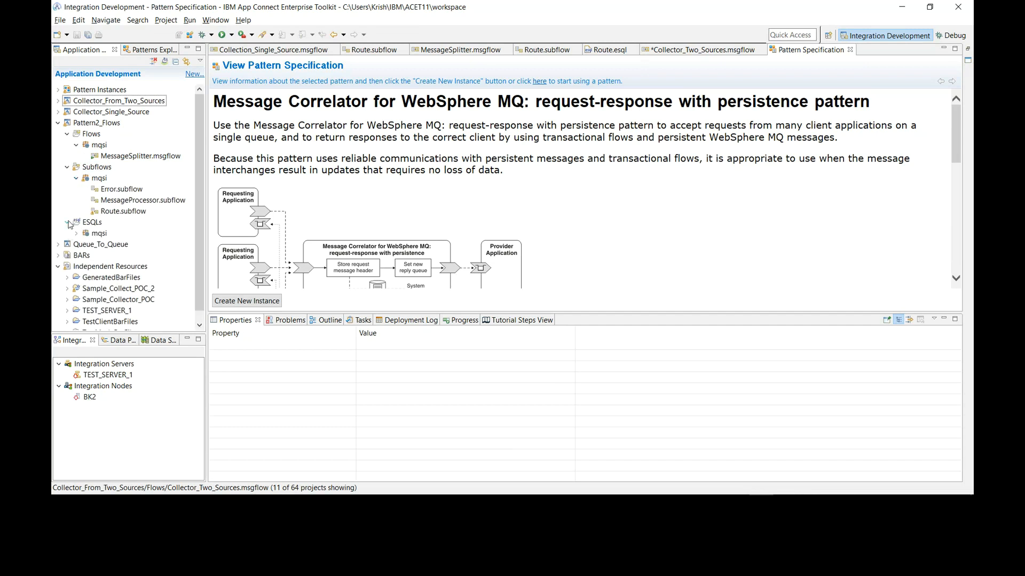
pyautogui.click(76, 233)
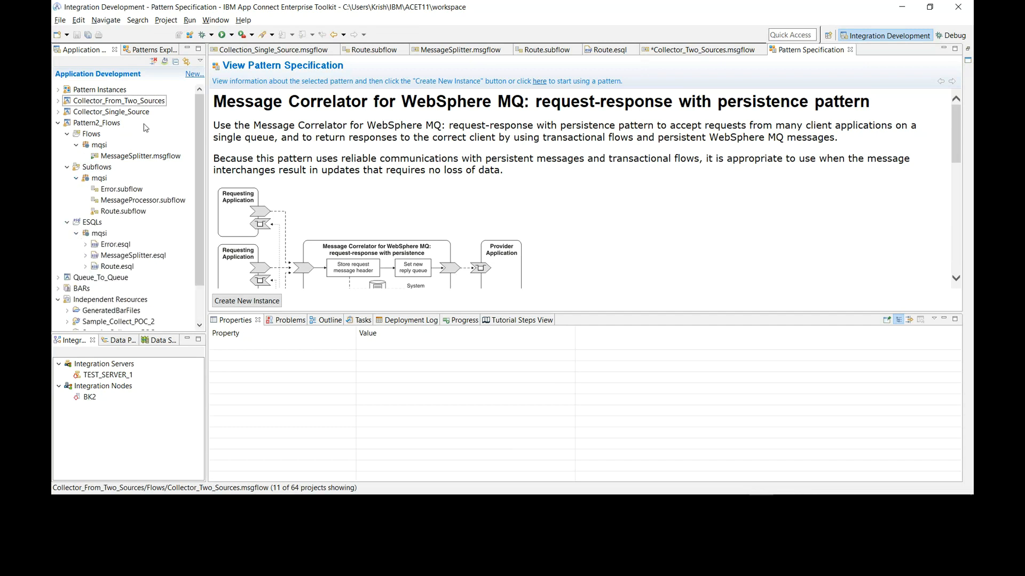
# Go through the Error, MessageProcessor and Route subflows of Pattern2_Flows and open MessageSplitter.msgflow to examine its nodes.
pyautogui.click(151, 156)
pyautogui.click(136, 191)
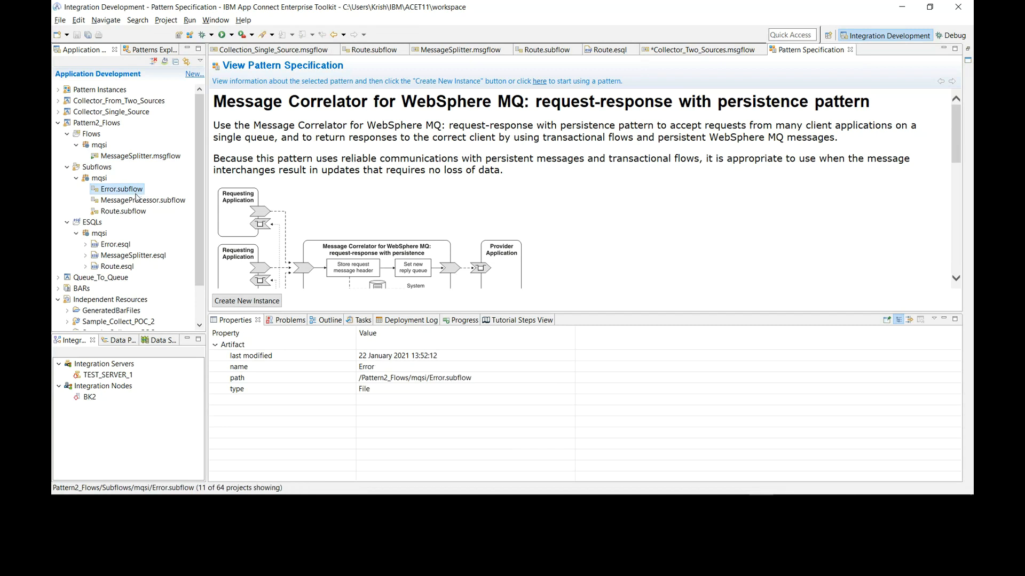
pyautogui.click(136, 201)
pyautogui.click(133, 214)
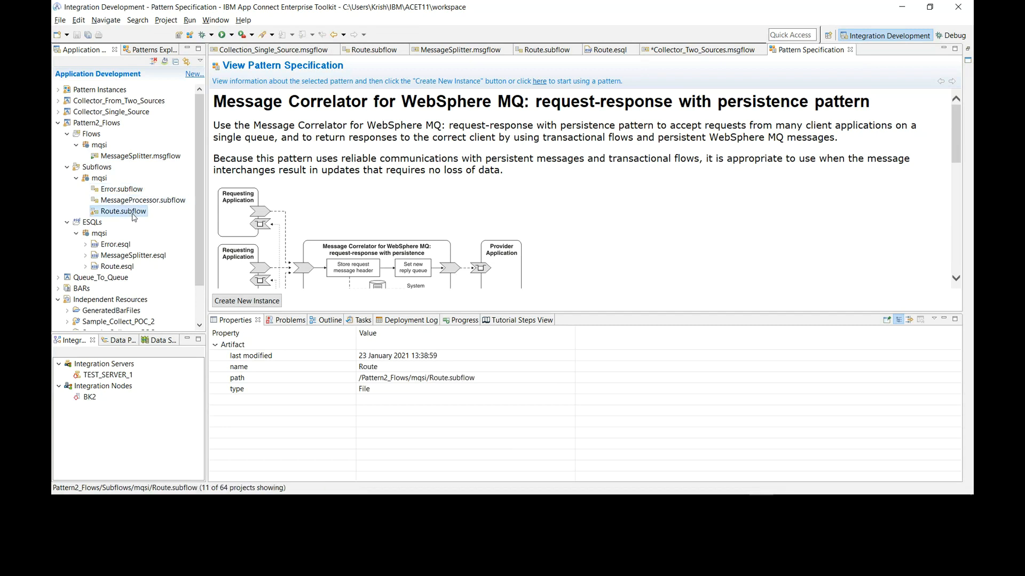
pyautogui.click(135, 201)
pyautogui.click(132, 191)
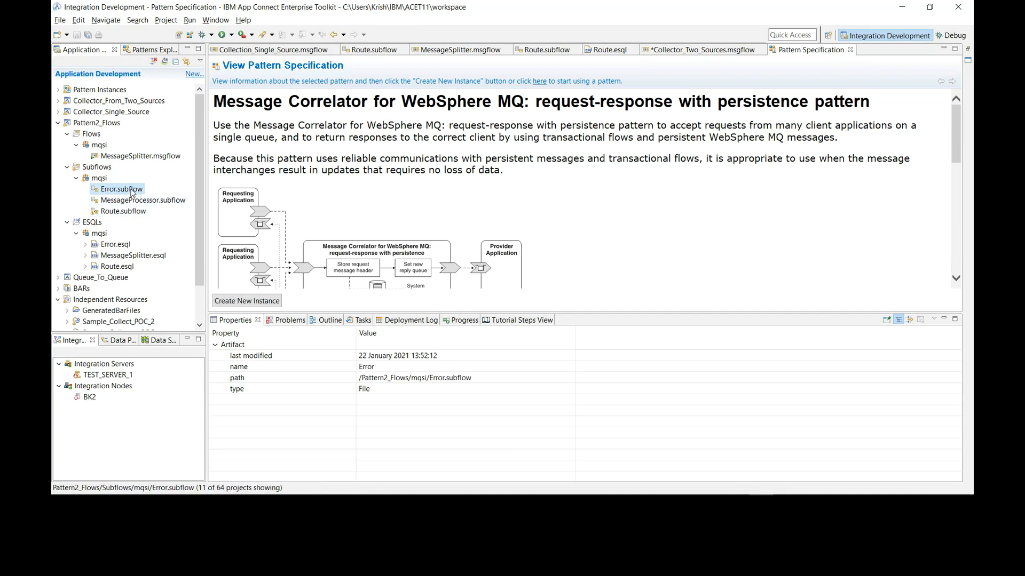
pyautogui.doubleClick(151, 155)
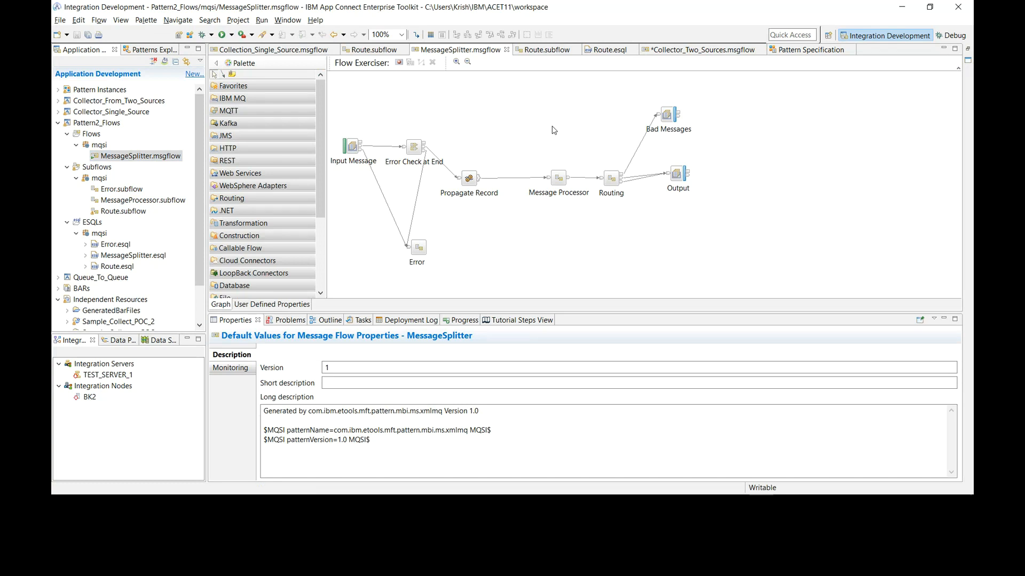
pyautogui.press('XF86AudioRaiseVolume')
# Return to the pattern specification and view the solution diagram of the Record Distribution MQ one-way pattern.
pyautogui.click(816, 50)
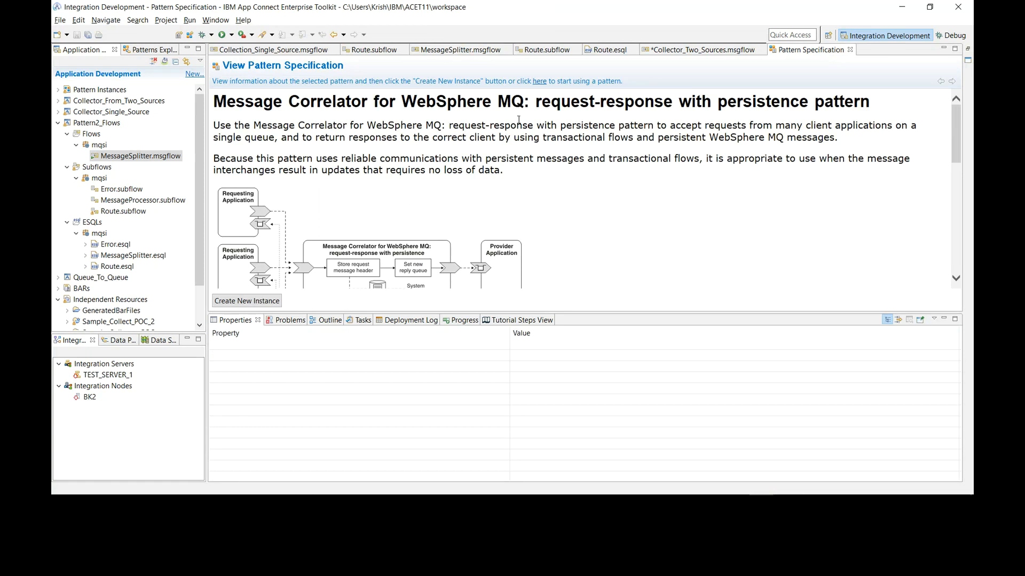
pyautogui.click(150, 51)
pyautogui.click(121, 125)
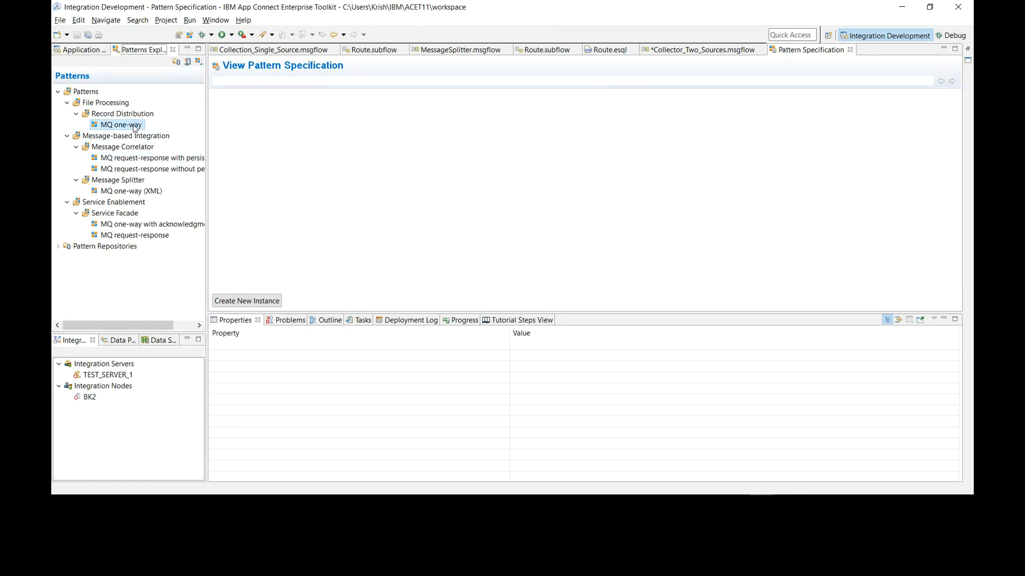
pyautogui.scroll(-5, 307, 230)
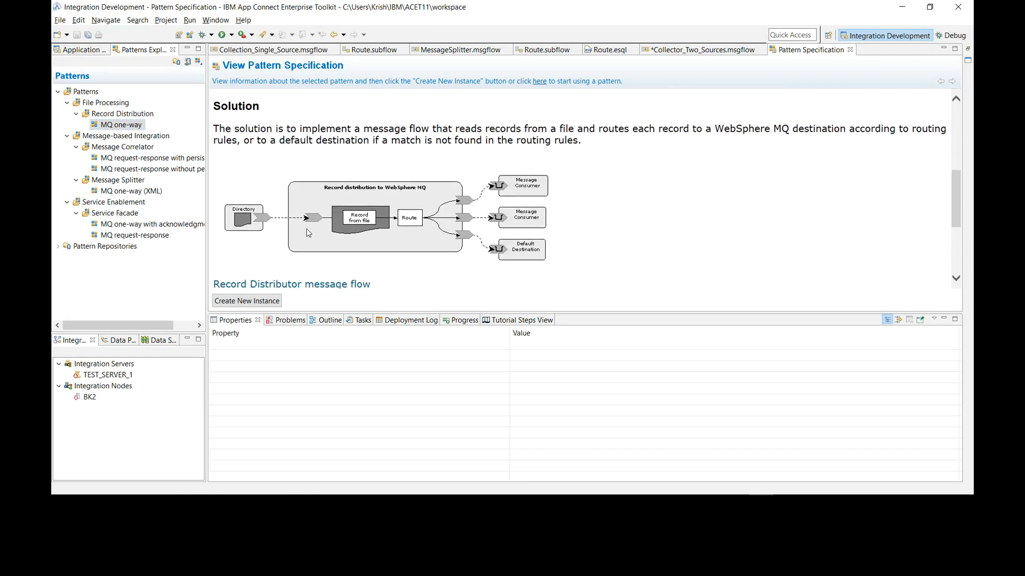
# Read the Message Correlator MQ request-response with persistence pattern and examine its diagram.
pyautogui.click(155, 159)
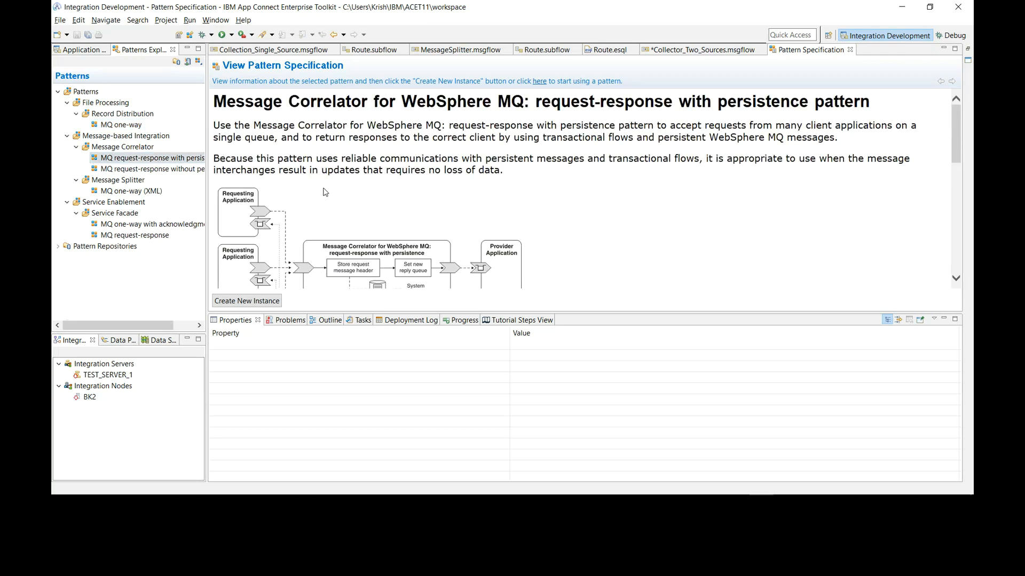
pyautogui.scroll(-3, 325, 192)
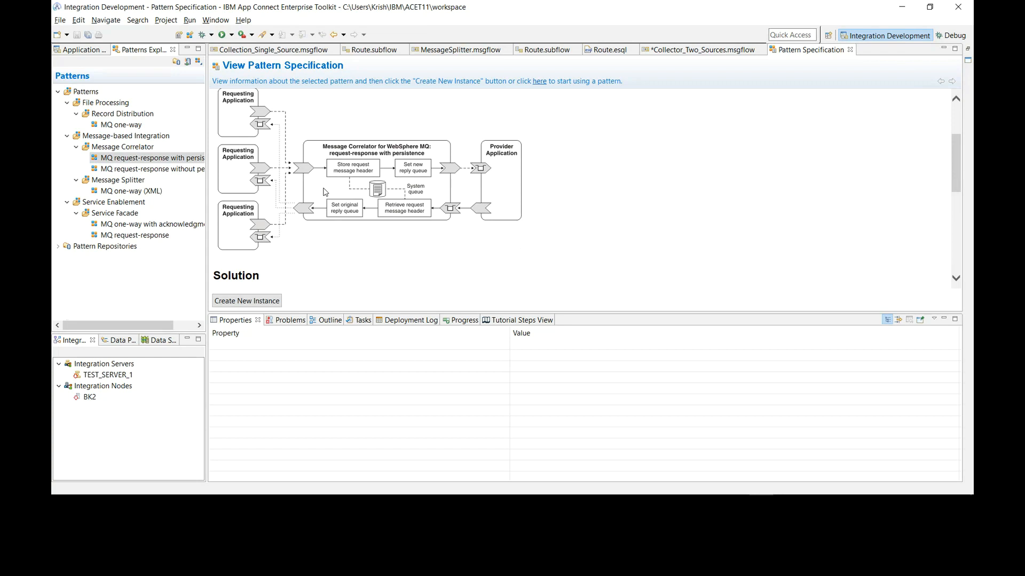
pyautogui.scroll(1, 325, 192)
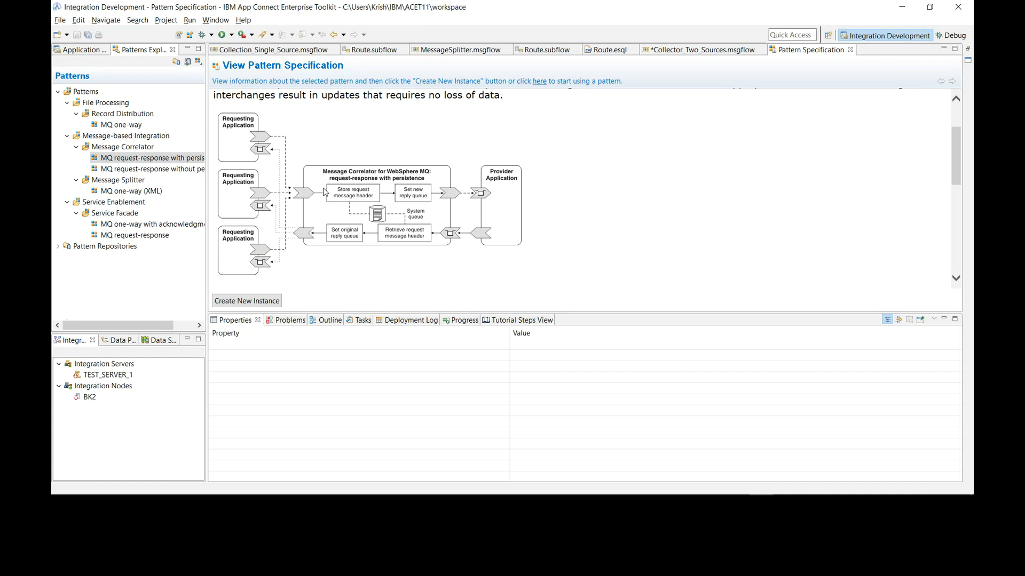
# Read the Message Correlator MQ request-response without persistence pattern and examine its diagram.
pyautogui.click(195, 169)
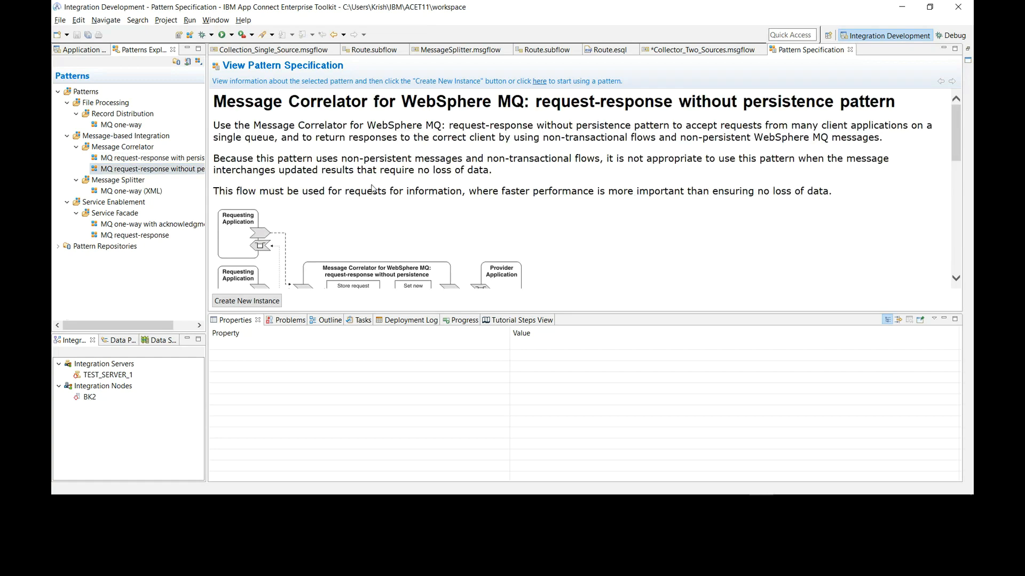
pyautogui.scroll(-3, 373, 188)
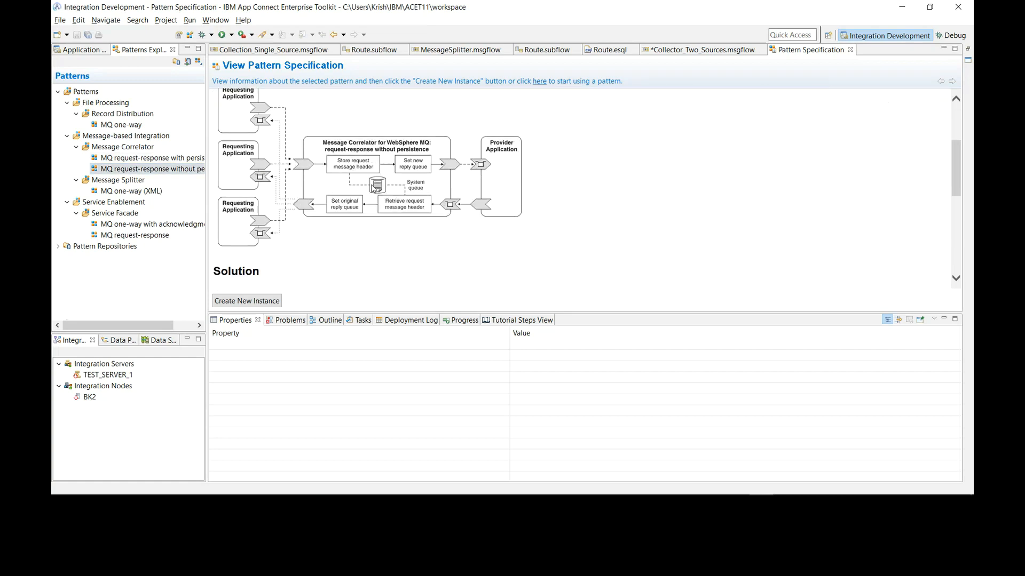
pyautogui.scroll(1, 373, 188)
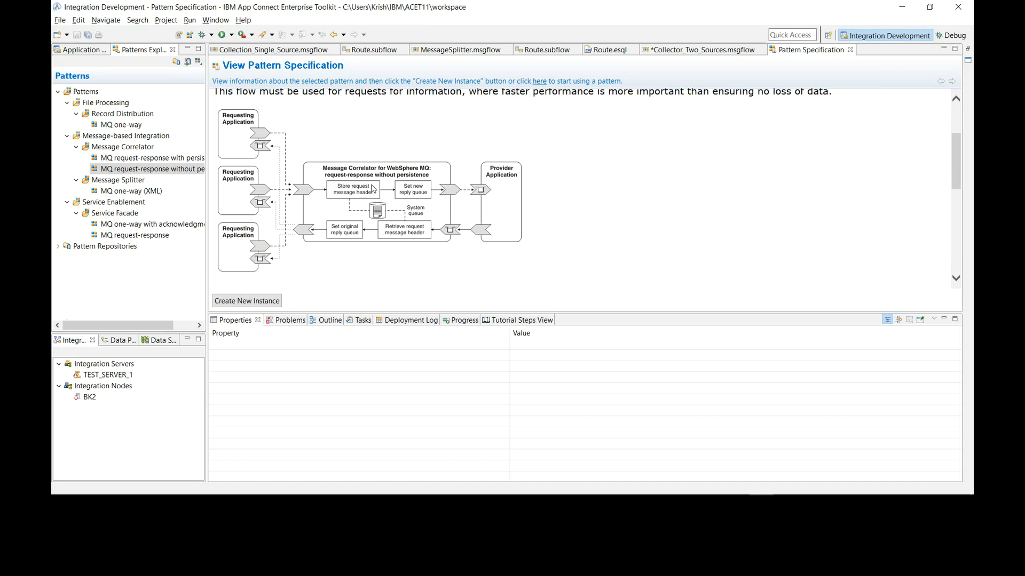
pyautogui.click(246, 505)
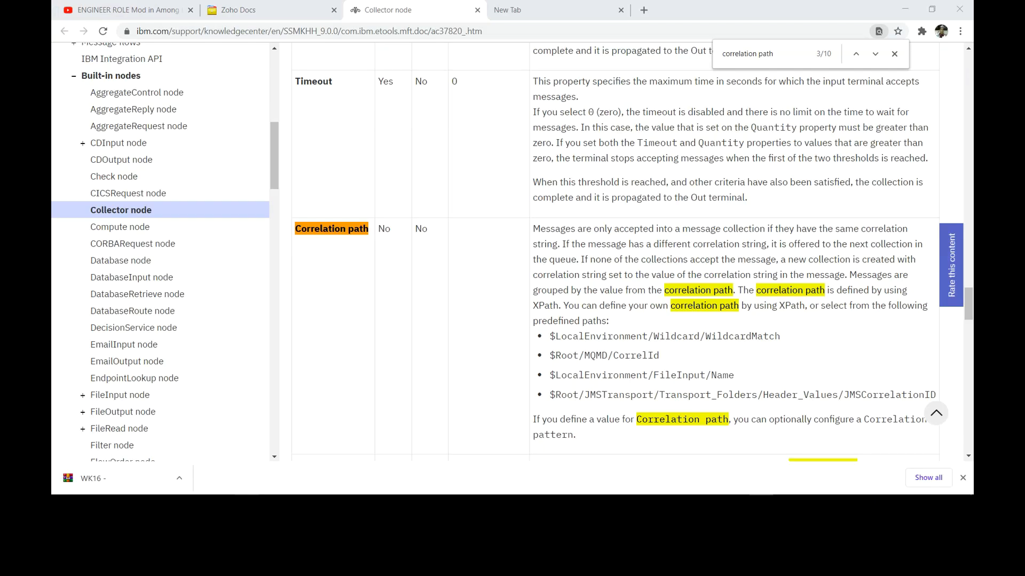
pyautogui.click(555, 11)
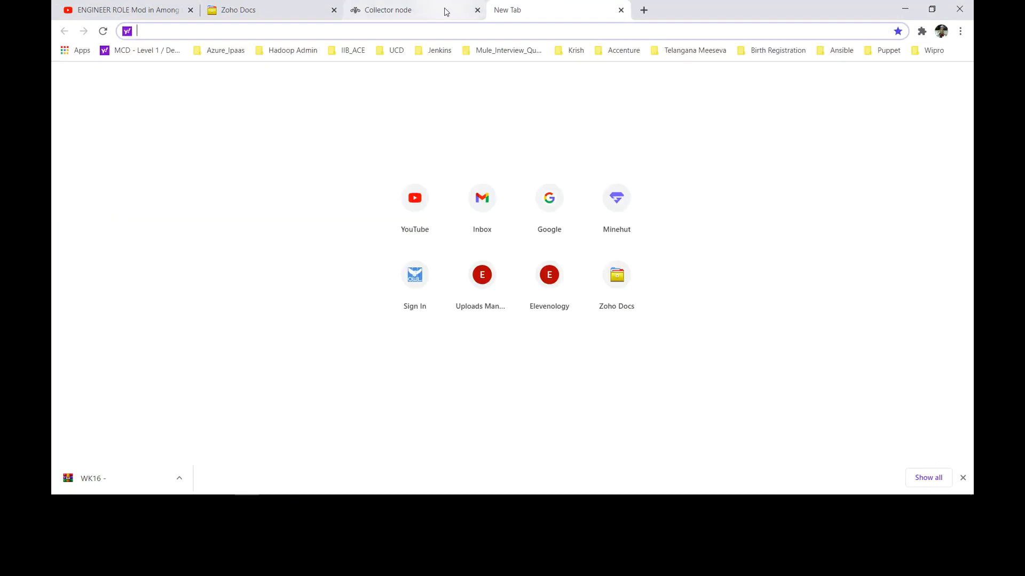
pyautogui.click(910, 10)
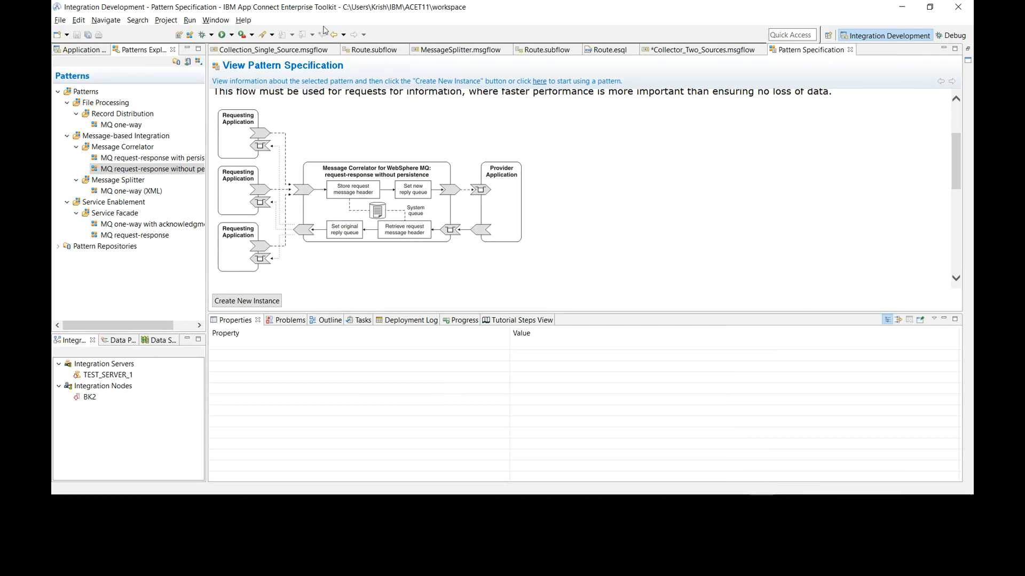
pyautogui.click(79, 50)
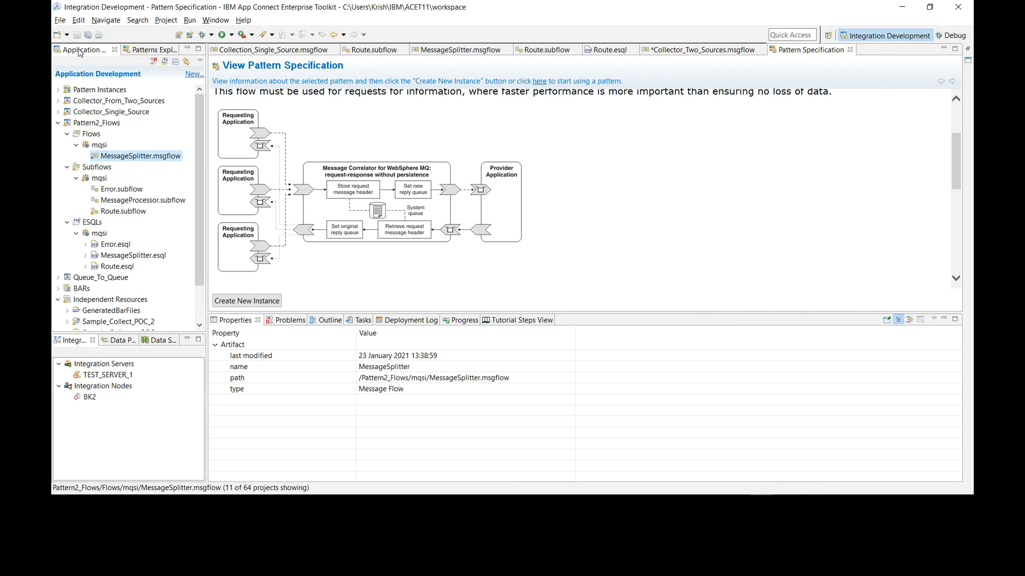
pyautogui.tripleClick(701, 91)
pyautogui.click(731, 103)
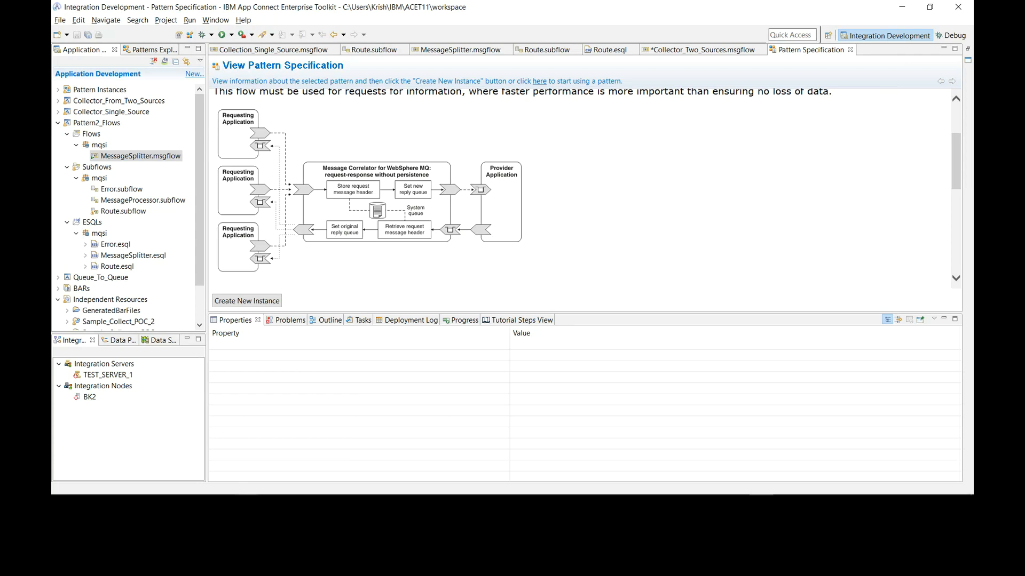
# Switch to the Chrome browser, search the web for "patterns iib exampler" and open IBM's User-defined patterns page.
pyautogui.click(247, 504)
pyautogui.write('p')
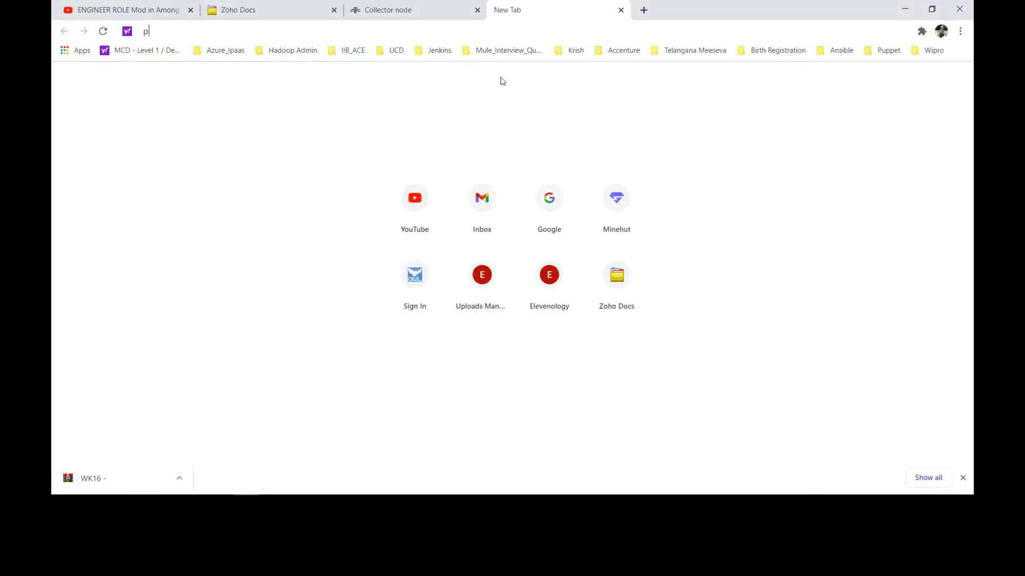
pyautogui.write('atterns')
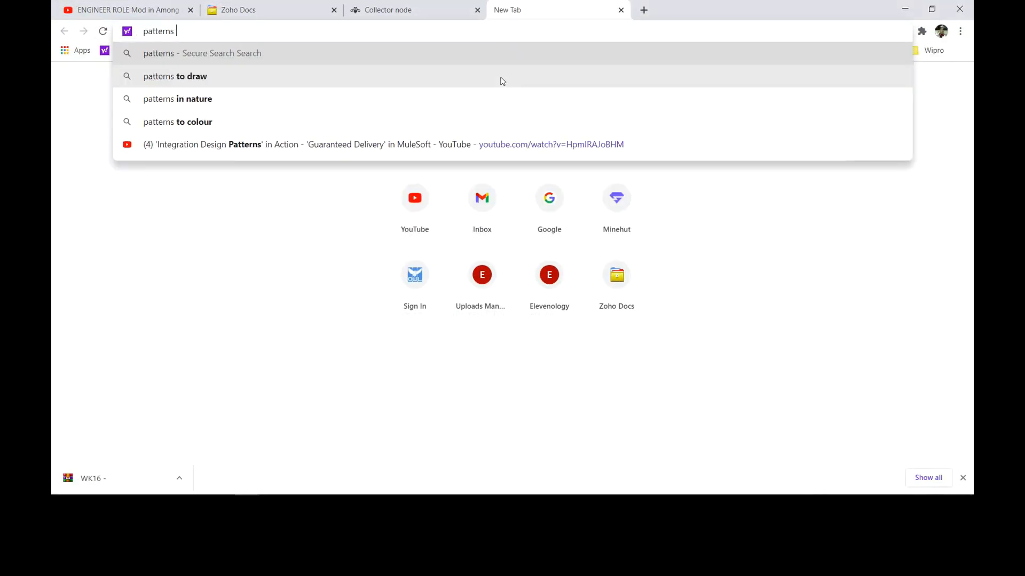
pyautogui.write(' i')
pyautogui.press('BackSpace')
pyautogui.write('anc')
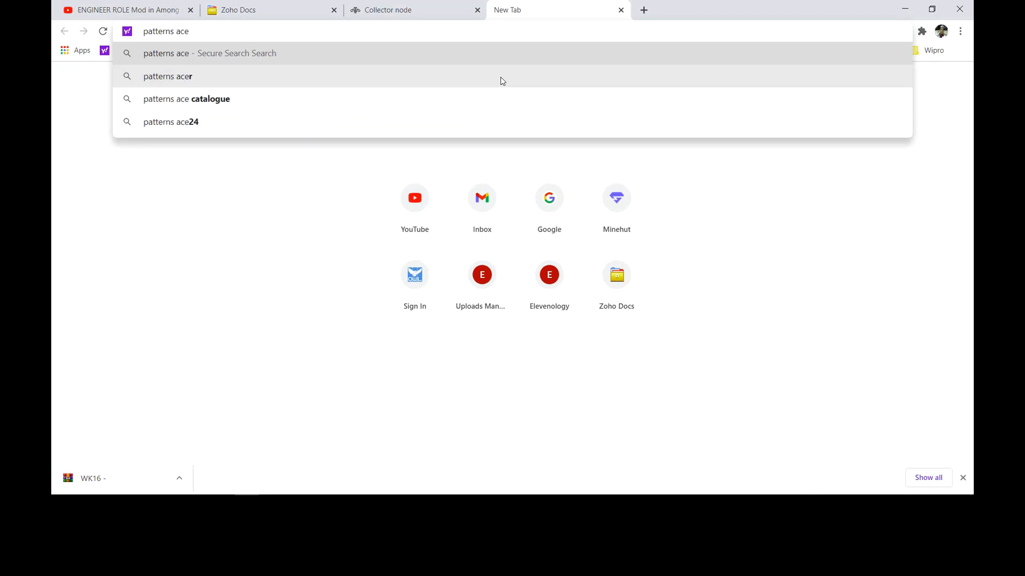
pyautogui.press('BackSpace')
pyautogui.press('BackSpace')
pyautogui.press('BackSpace')
pyautogui.write('iib')
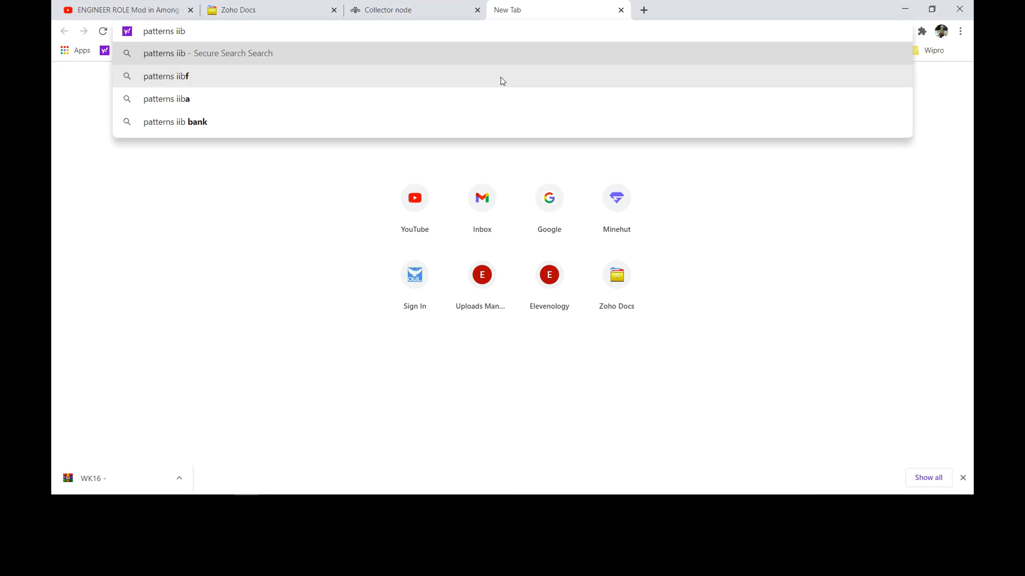
pyautogui.write(' exa')
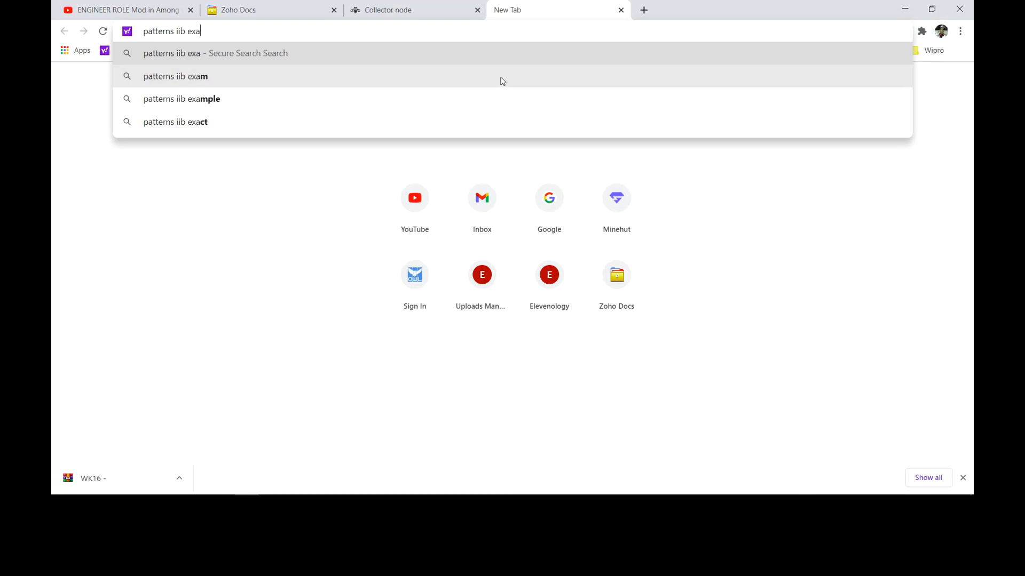
pyautogui.write('mpler')
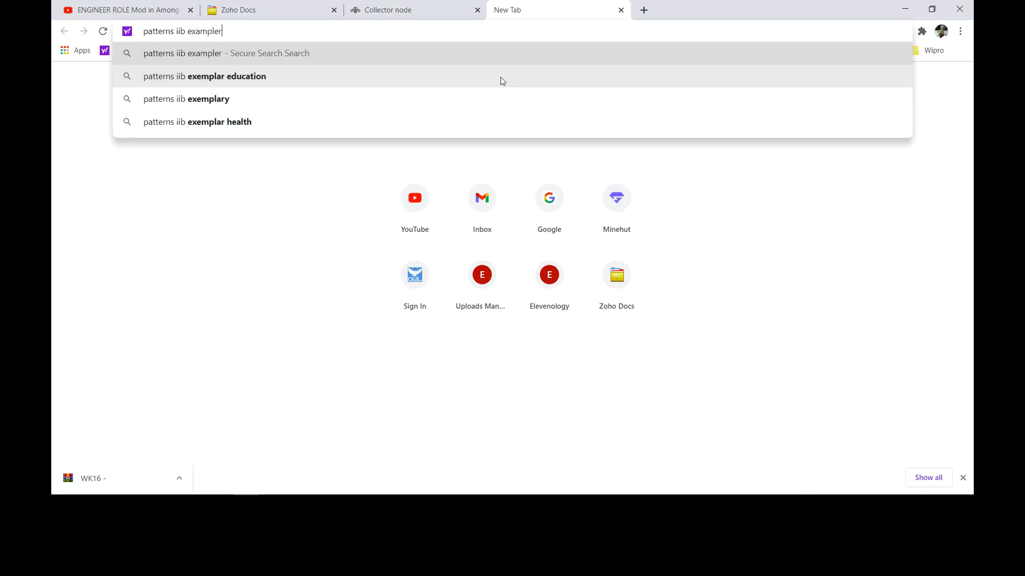
pyautogui.press('Return')
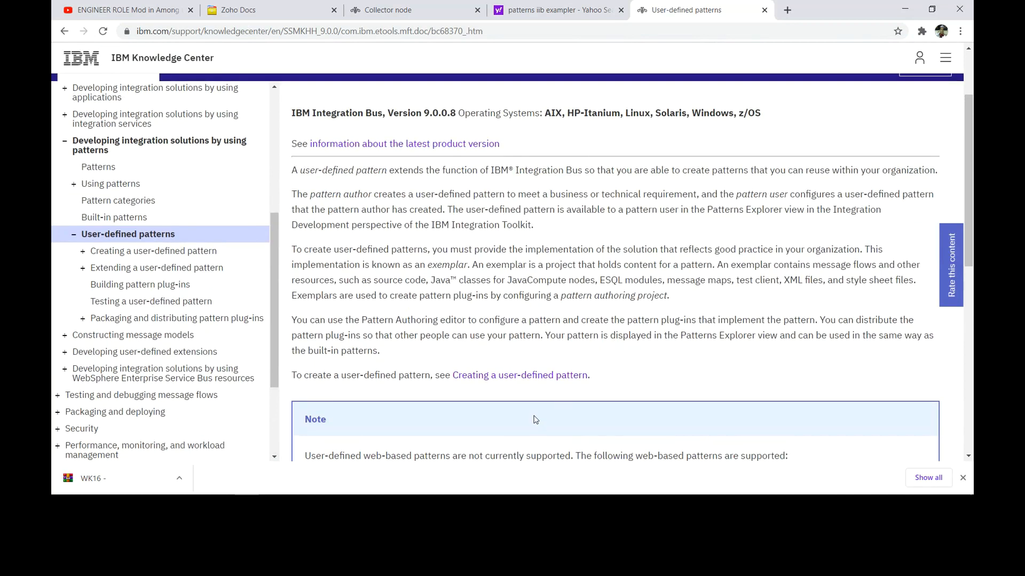
# Open the linked topic on creating a user-defined pattern in a new tab and examine the Pattern Authoring workflow diagram.
pyautogui.rightClick(533, 379)
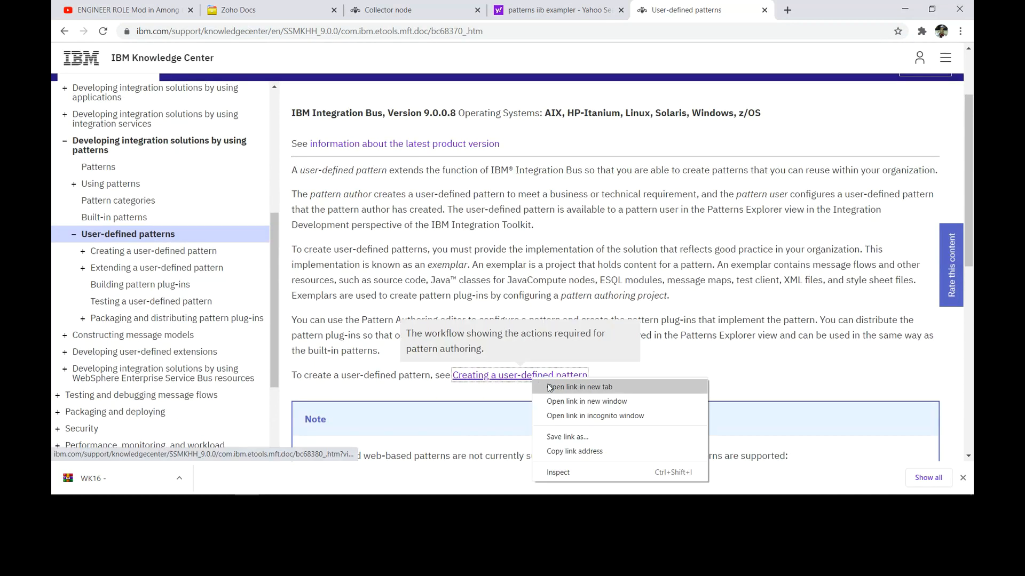
pyautogui.click(547, 387)
pyautogui.click(776, 10)
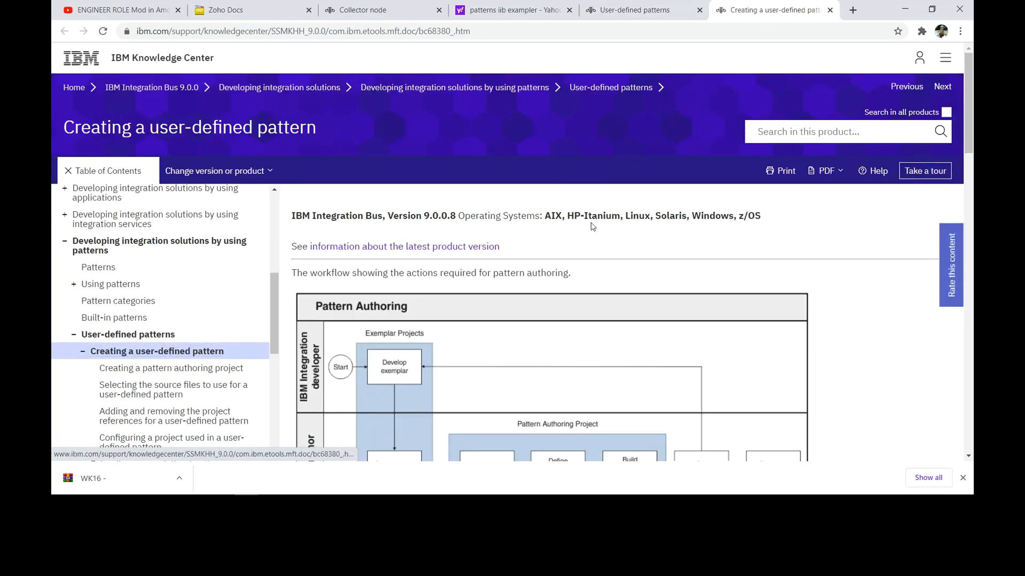
pyautogui.scroll(-3, 592, 226)
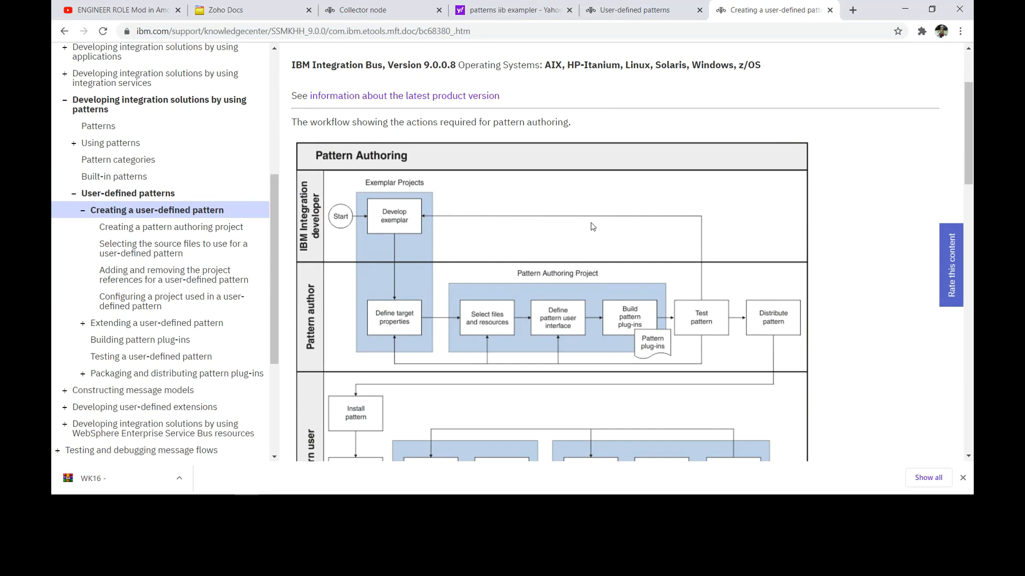
pyautogui.scroll(-1, 591, 227)
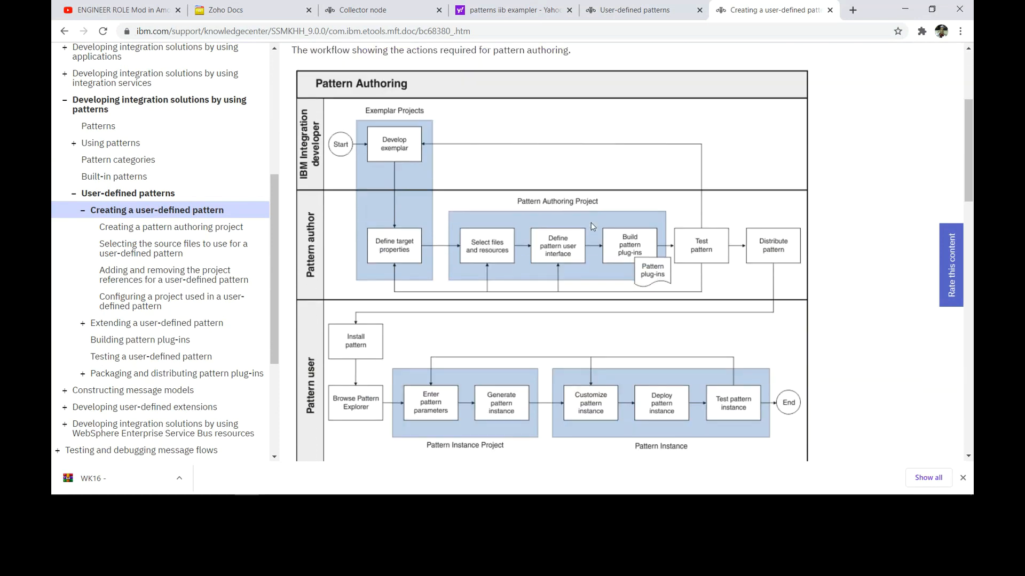
pyautogui.scroll(-2, 592, 226)
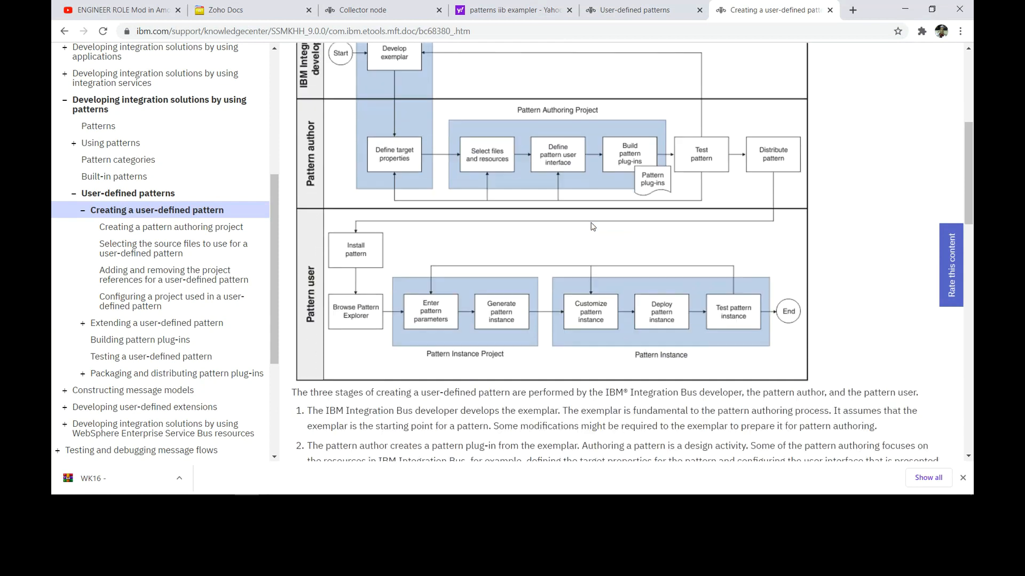